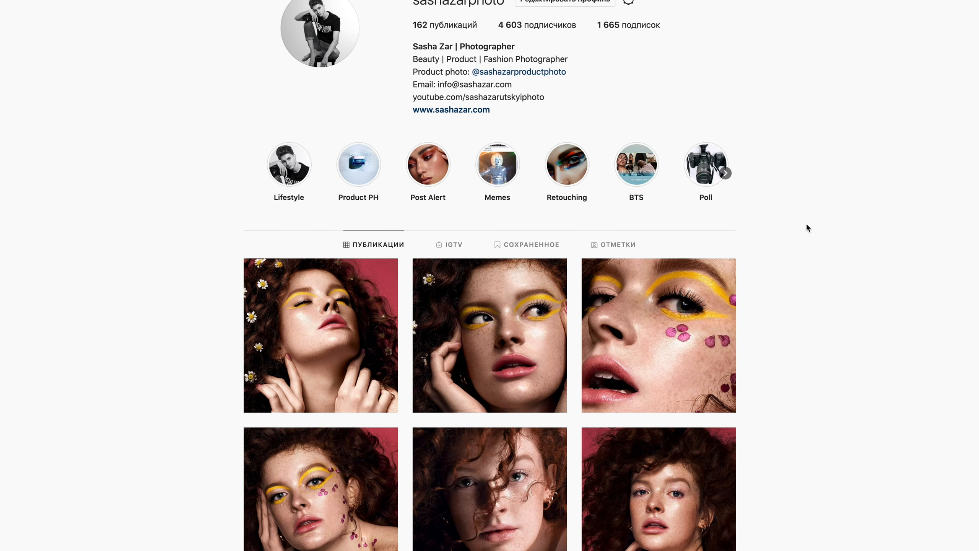
- Open the "L'été Rouge" post from the photographer's profile grid and show the accounts tagged in its image
{"action": "scroll", "coordinate": [808, 227], "scroll_direction": "down", "scroll_amount": 15}
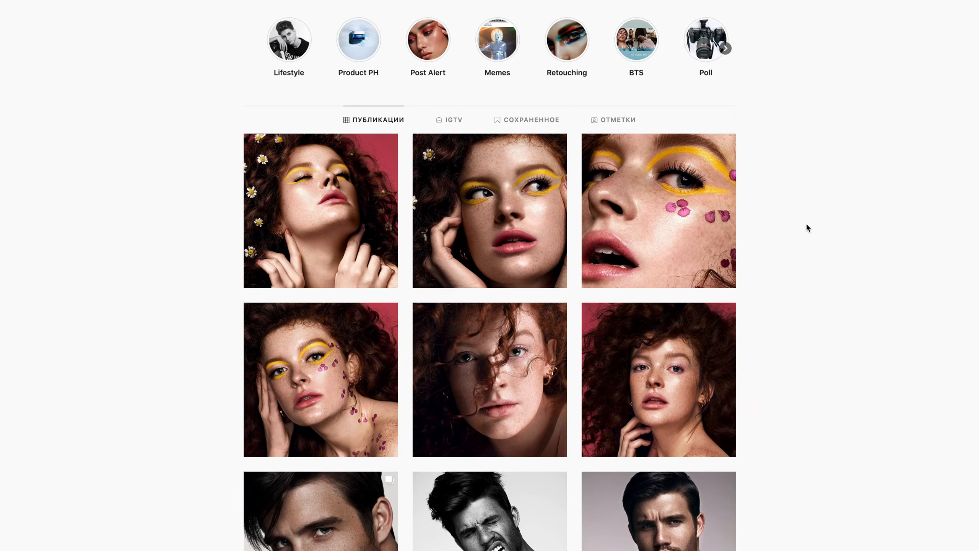
{"action": "scroll", "coordinate": [806, 226], "scroll_direction": "down", "scroll_amount": 20}
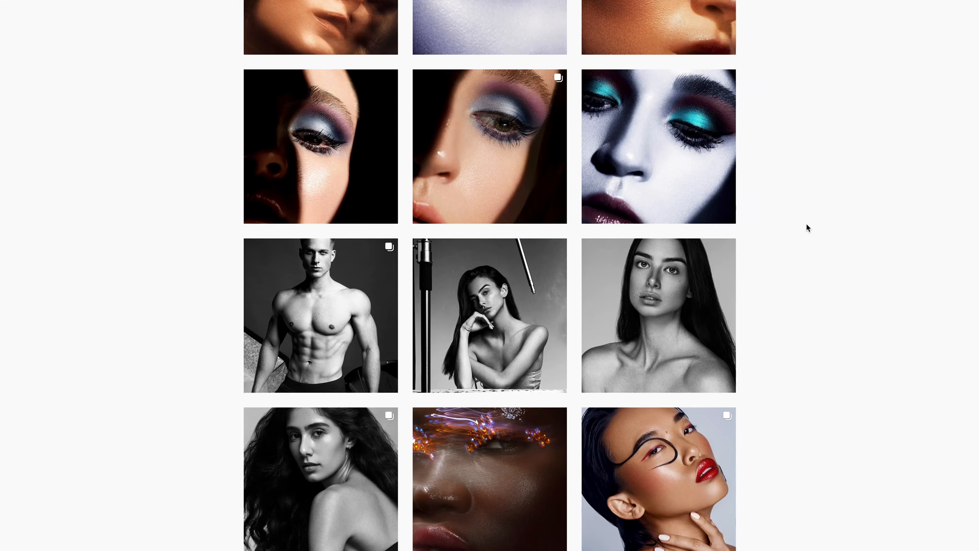
{"action": "scroll", "coordinate": [806, 222], "scroll_direction": "down", "scroll_amount": 12}
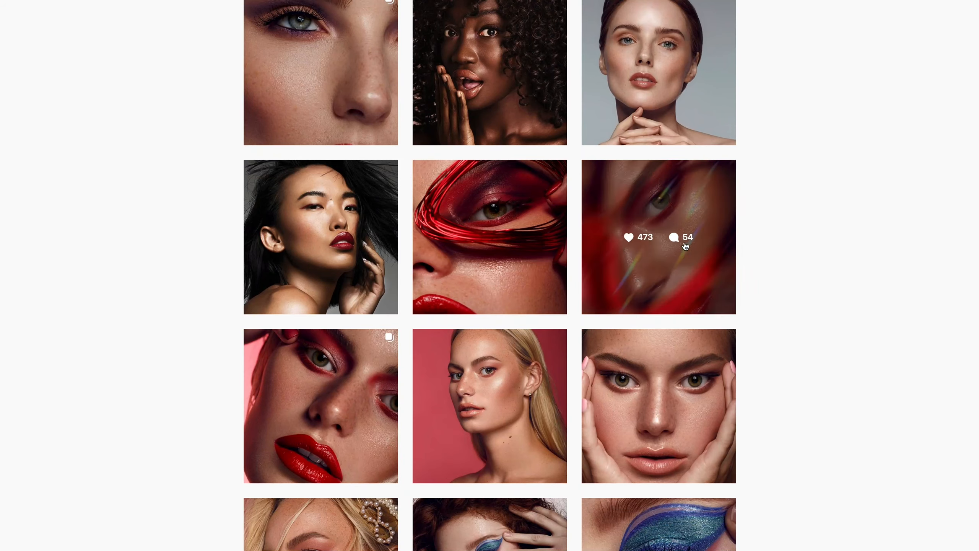
{"action": "left_click", "coordinate": [682, 261]}
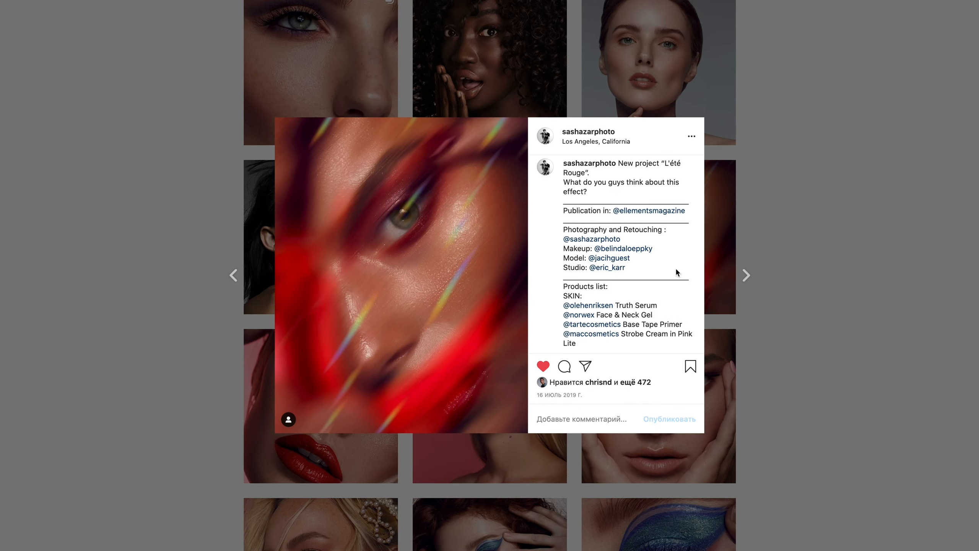
{"action": "left_click", "coordinate": [411, 265]}
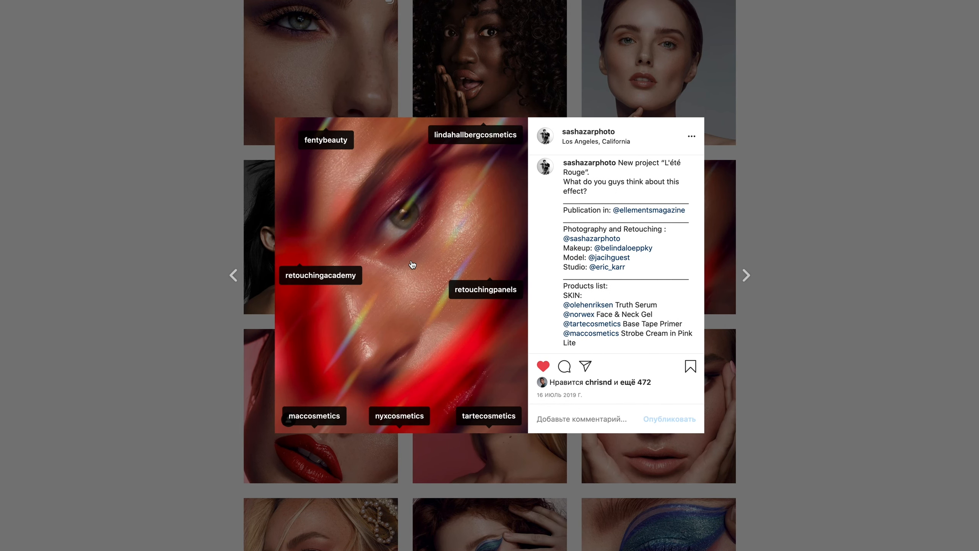
{"action": "left_click", "coordinate": [430, 237]}
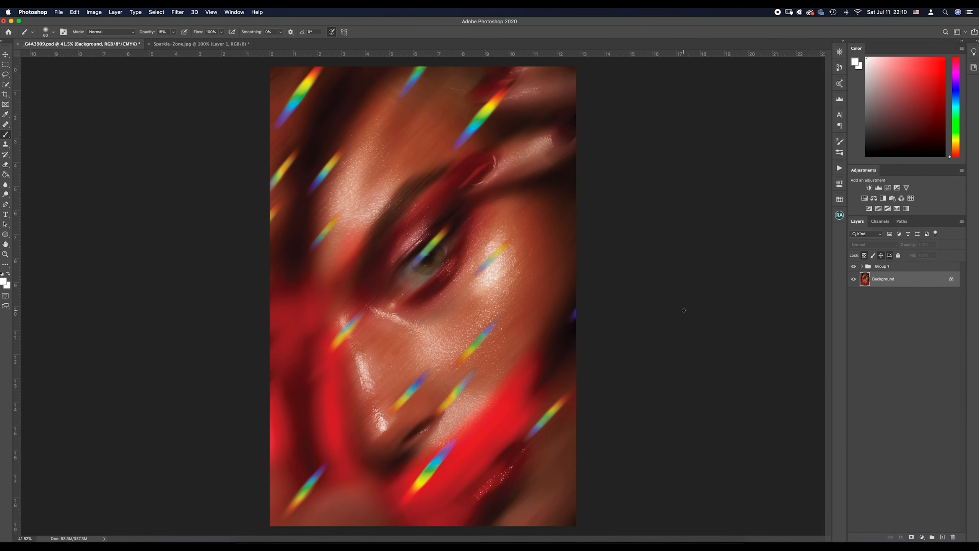
- Switch to Photoshop, compare the portrait with Group 1 hidden and shown, and expand the group
{"action": "left_click", "coordinate": [855, 267]}
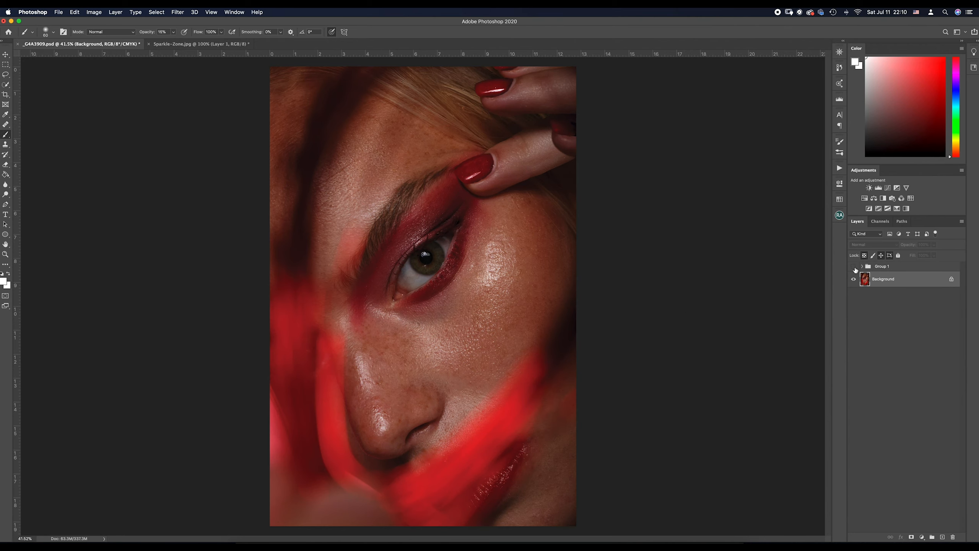
{"action": "left_click", "coordinate": [854, 268]}
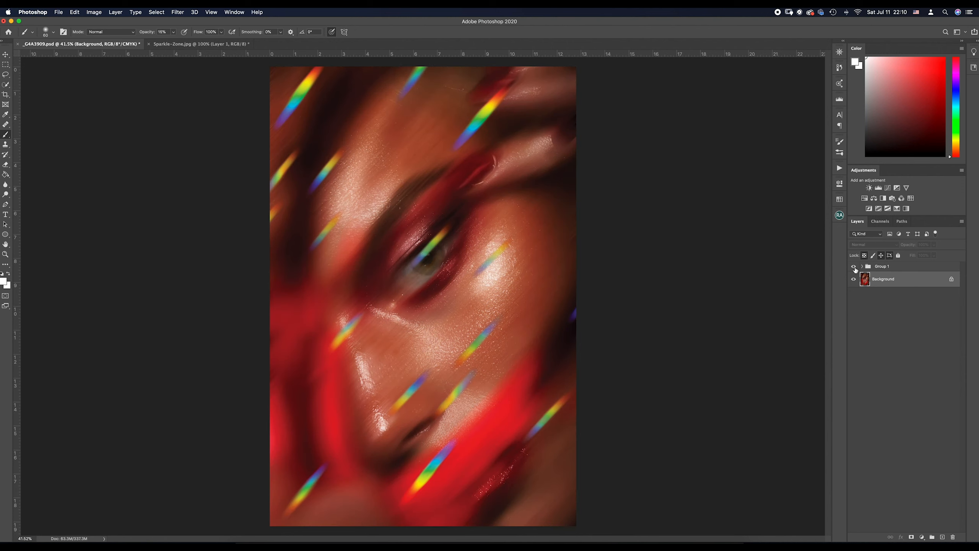
{"action": "left_click", "coordinate": [854, 268]}
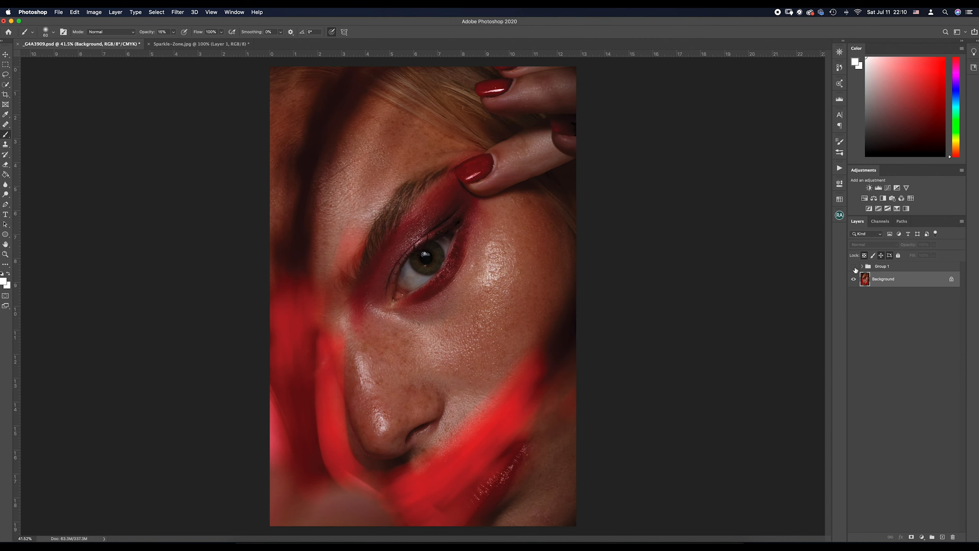
{"action": "left_click", "coordinate": [855, 268]}
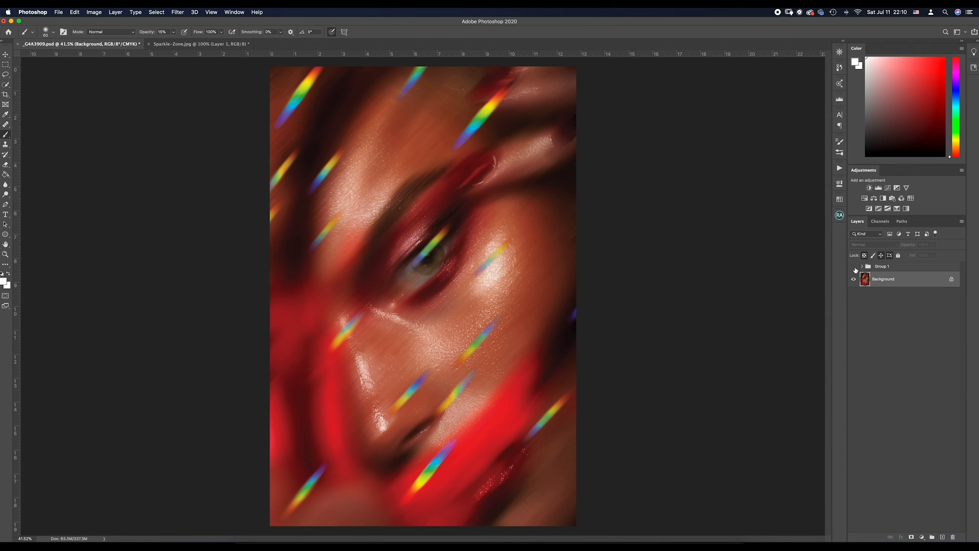
{"action": "left_click", "coordinate": [855, 268]}
{"action": "left_click", "coordinate": [854, 267]}
{"action": "left_click", "coordinate": [862, 267]}
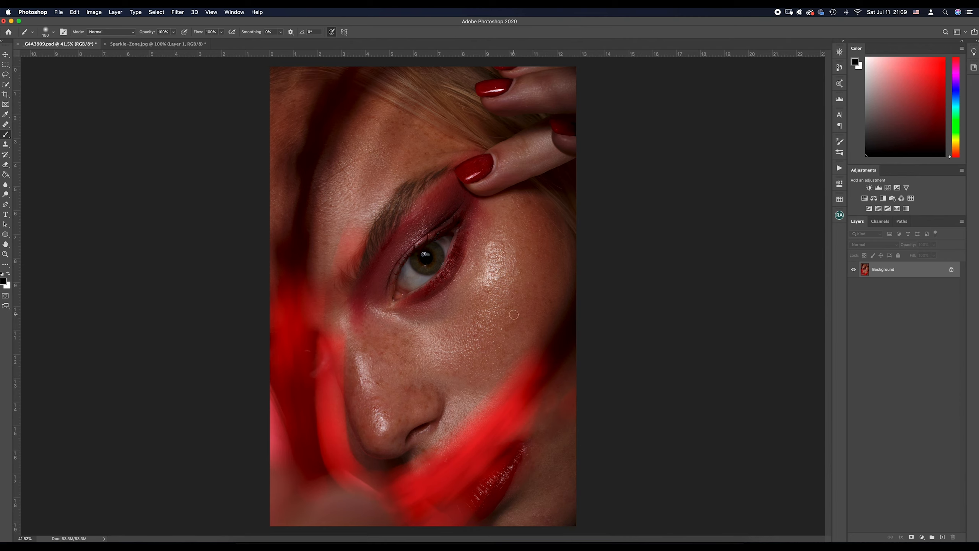
- Duplicate the Background layer and display the Blue channel on its own
{"action": "key", "text": "super+j"}
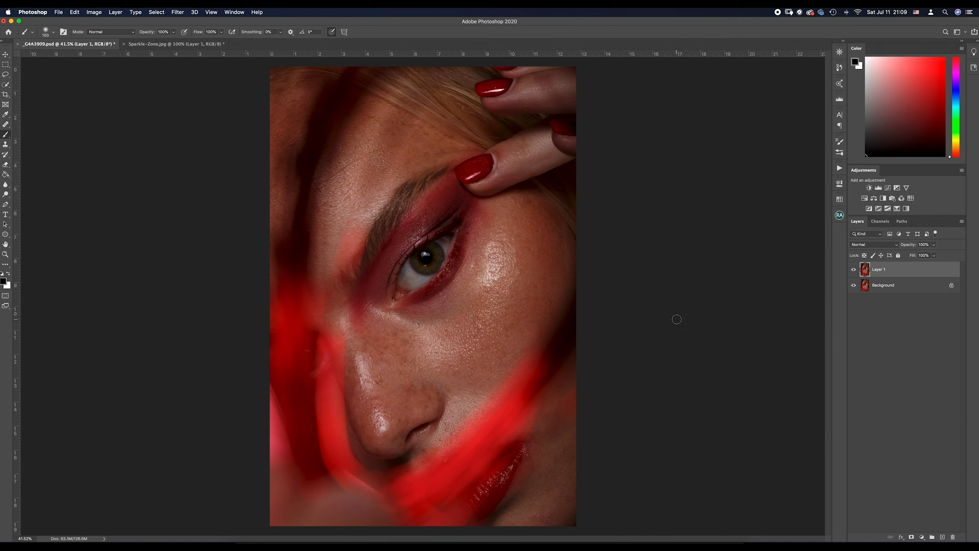
{"action": "left_click", "coordinate": [881, 222]}
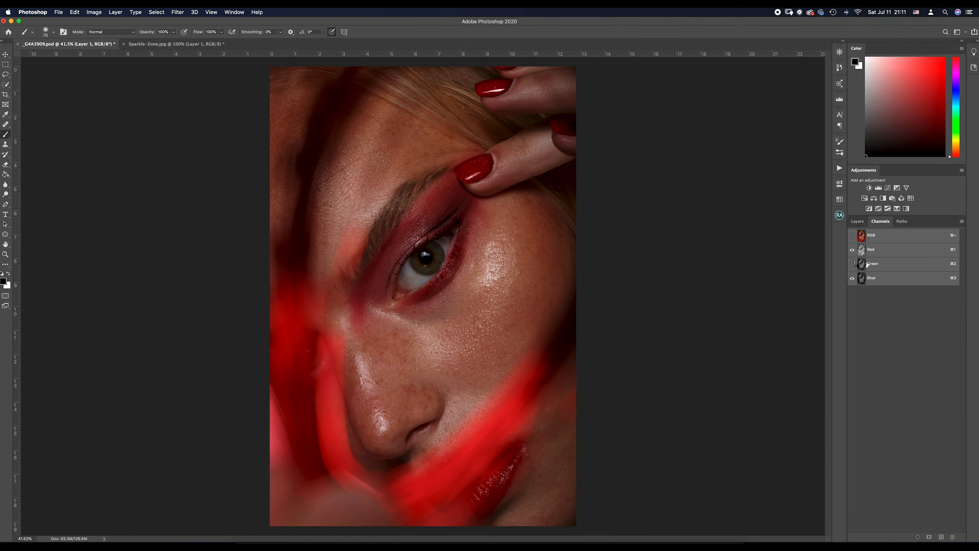
{"action": "left_click", "coordinate": [852, 264]}
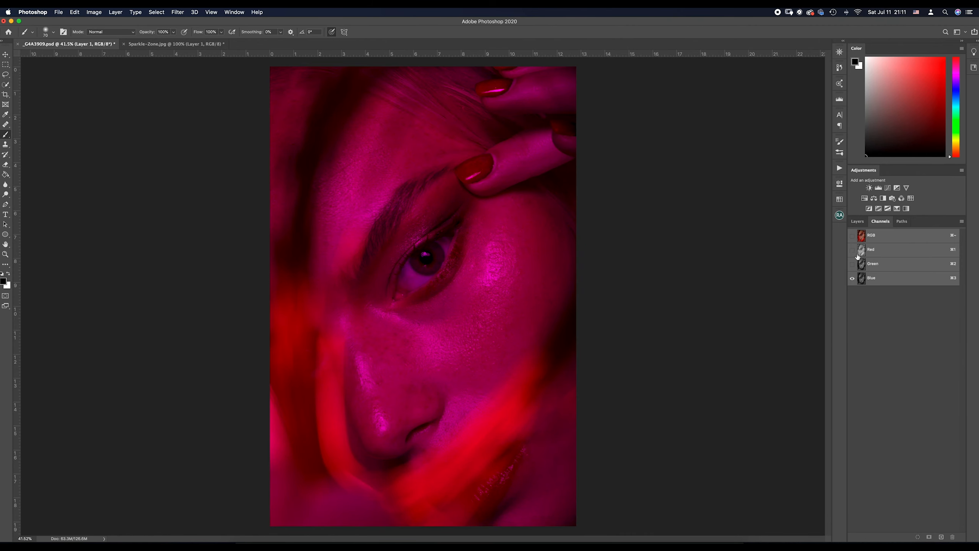
{"action": "left_click", "coordinate": [852, 249]}
{"action": "left_click", "coordinate": [881, 280]}
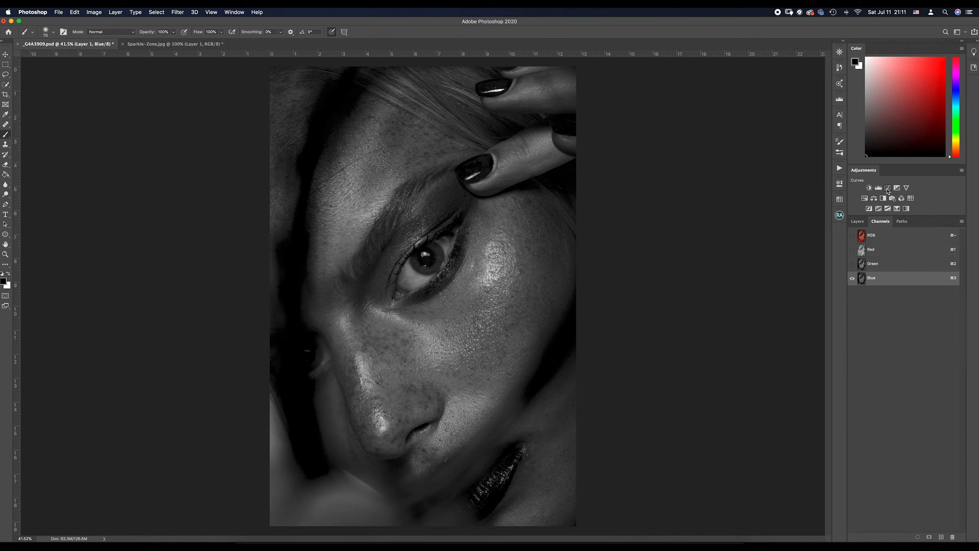
- Add a Curves adjustment layer with a steep contrast curve, placing RGB points at about 103/28 and 150/206 (input/output)
{"action": "left_click", "coordinate": [888, 188]}
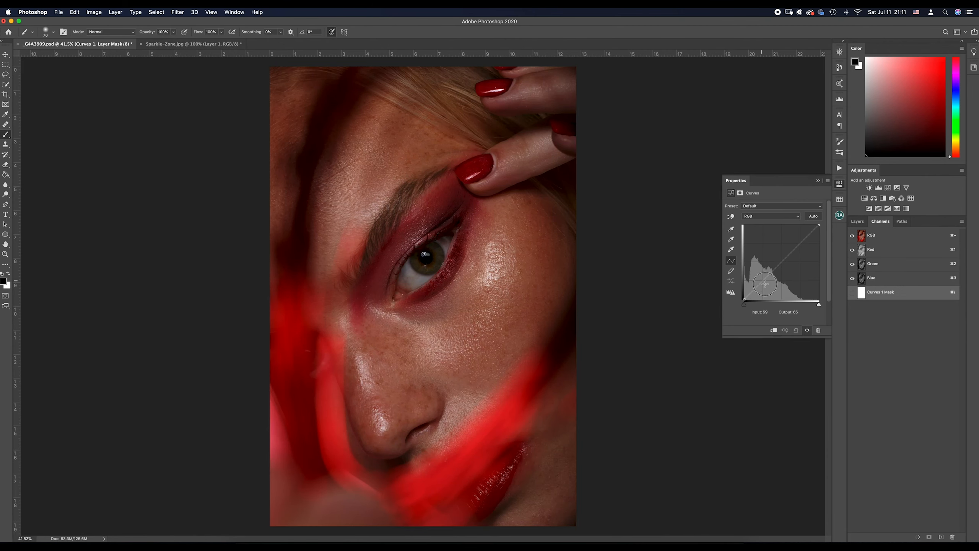
{"action": "left_click", "coordinate": [773, 290]}
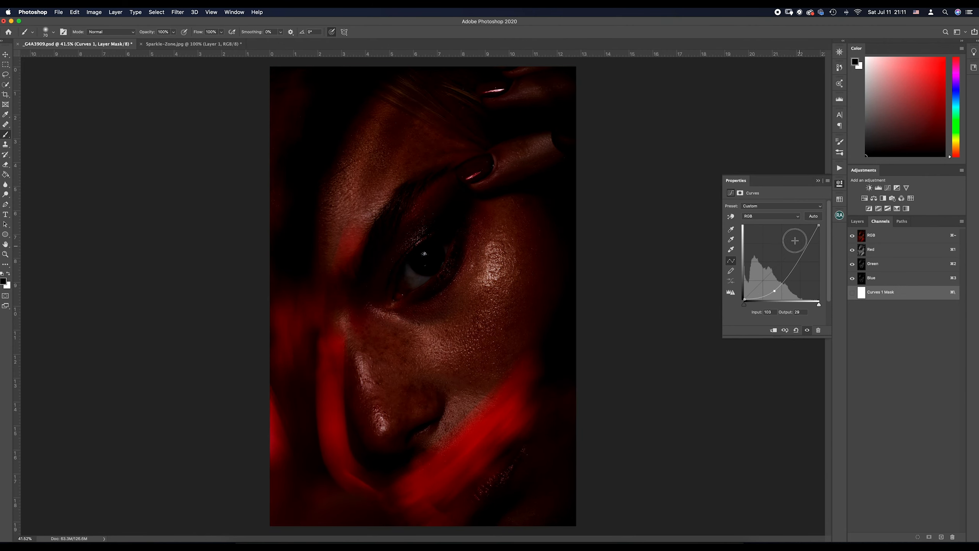
{"action": "left_click", "coordinate": [790, 236]}
{"action": "left_click_drag", "start_coordinate": [790, 236], "coordinate": [788, 239]}
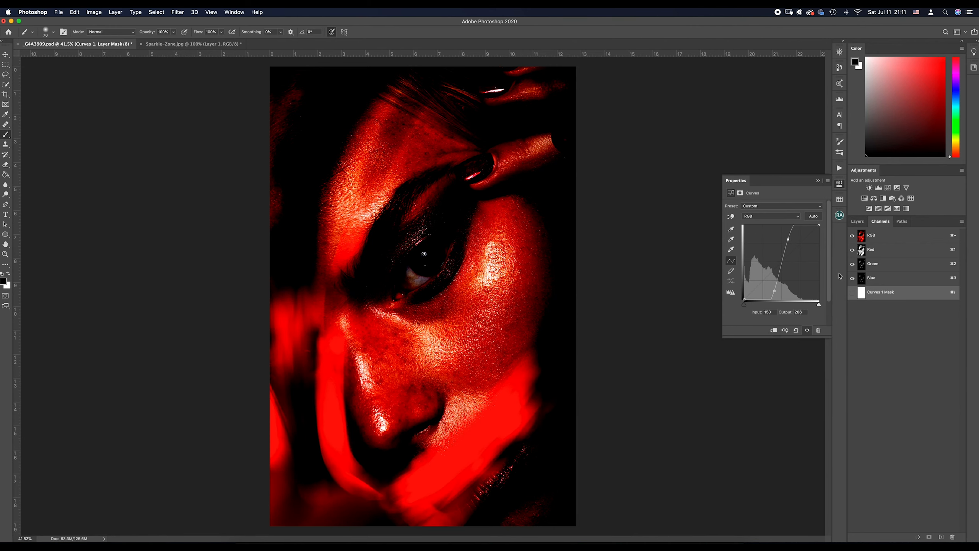
- Show only the Blue channel and refine the curve points to about 82/29 and 113/219 to isolate the skin highlights
{"action": "left_click", "coordinate": [852, 264]}
{"action": "left_click", "coordinate": [852, 249]}
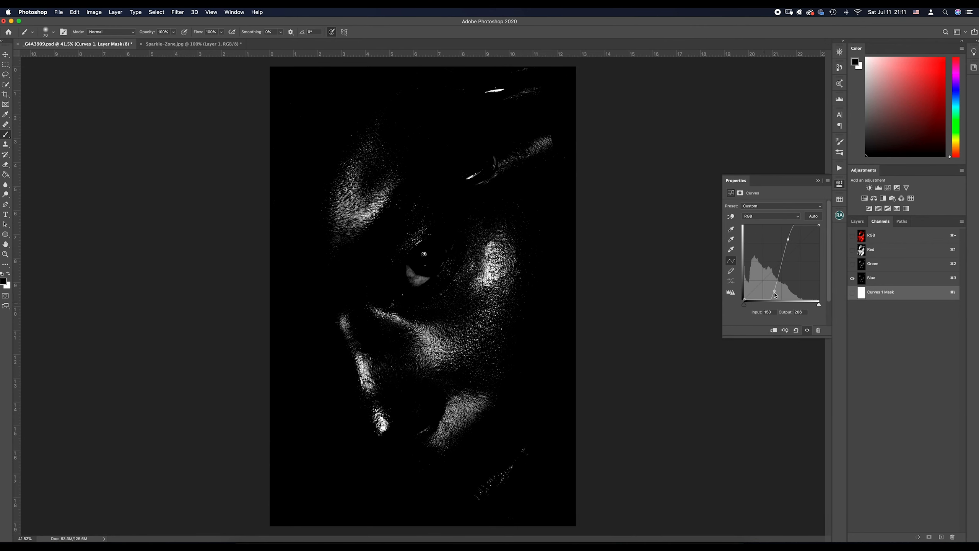
{"action": "left_click_drag", "start_coordinate": [773, 292], "coordinate": [768, 290]}
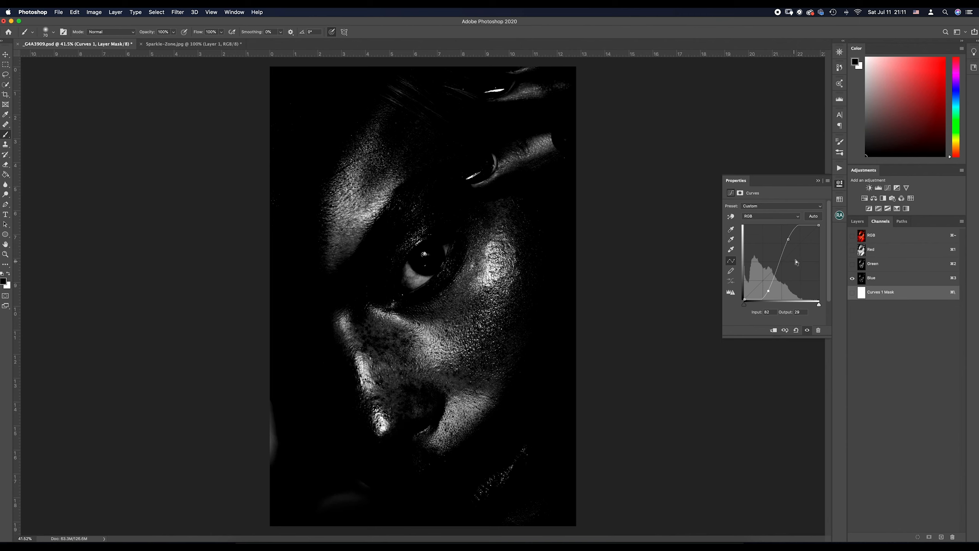
{"action": "left_click_drag", "start_coordinate": [790, 238], "coordinate": [776, 235]}
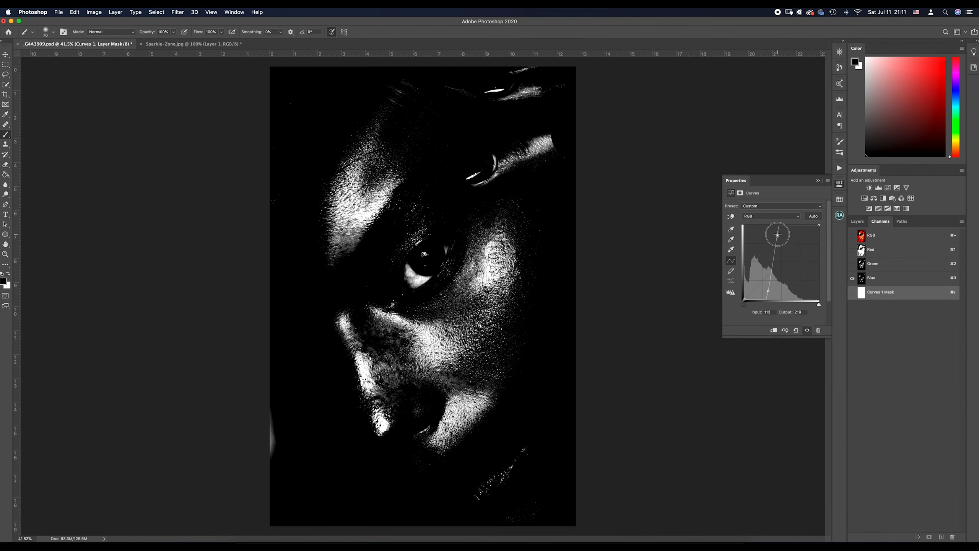
{"action": "left_click", "coordinate": [573, 194]}
{"action": "key", "text": "super+z"}
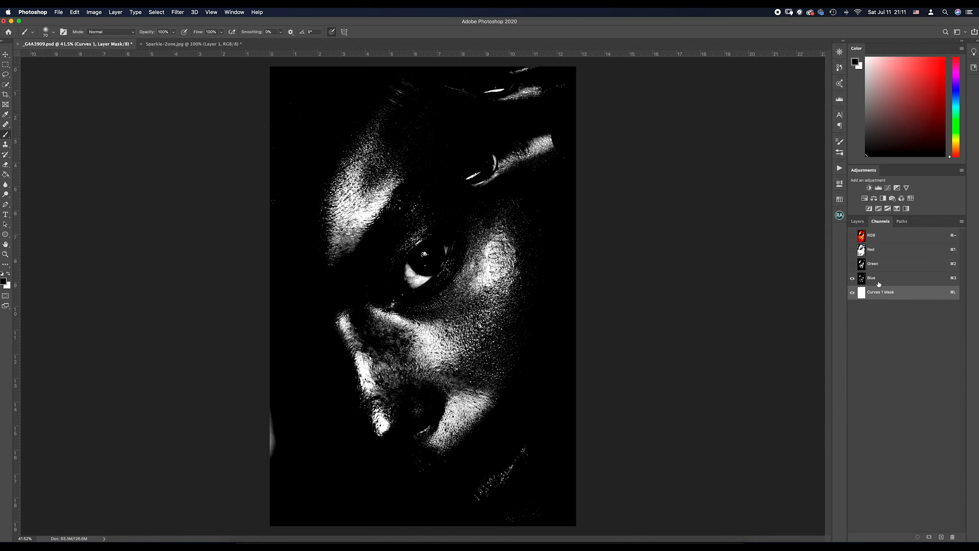
- Load the Blue channel's highlights as a selection and return to Layer 1 in the full-colour view
{"action": "left_click", "coordinate": [879, 282], "text": "super"}
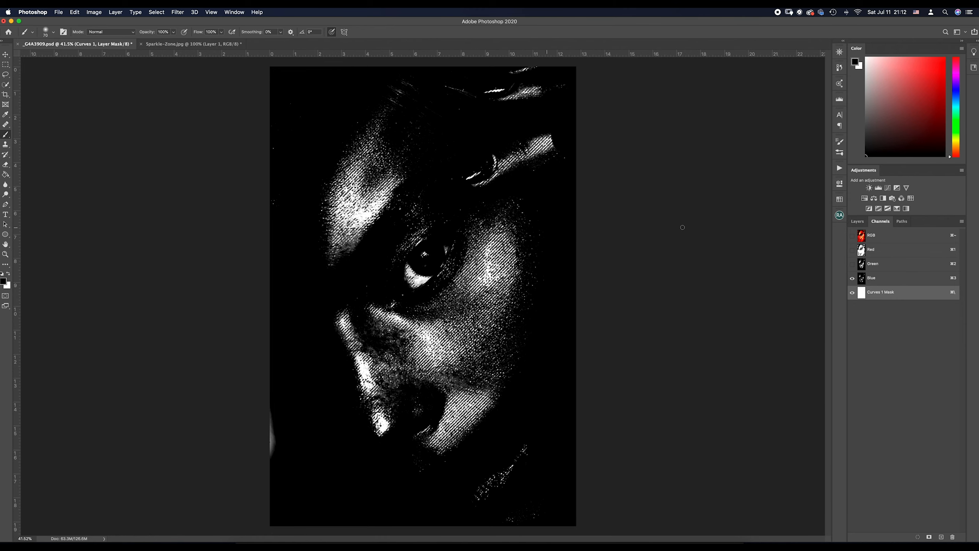
{"action": "left_click", "coordinate": [861, 223]}
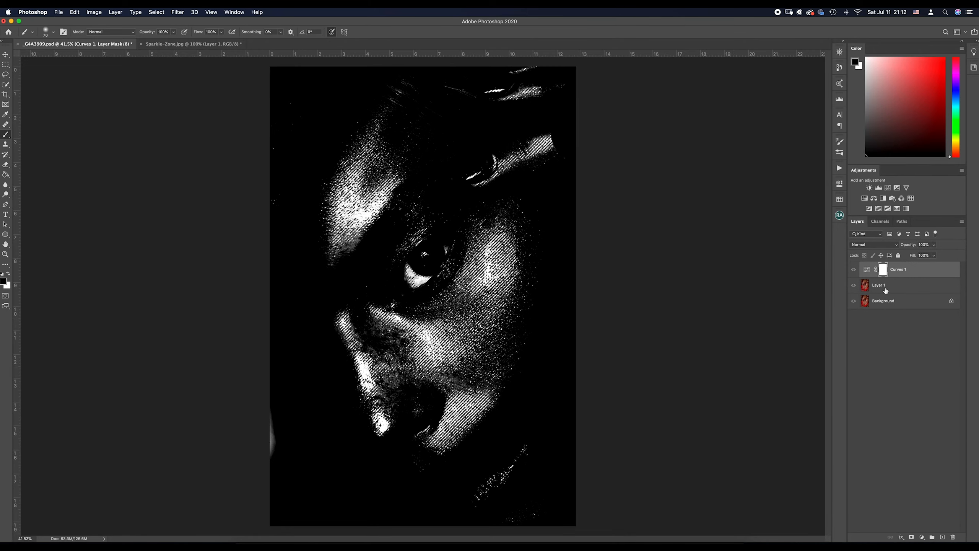
{"action": "left_click", "coordinate": [886, 289]}
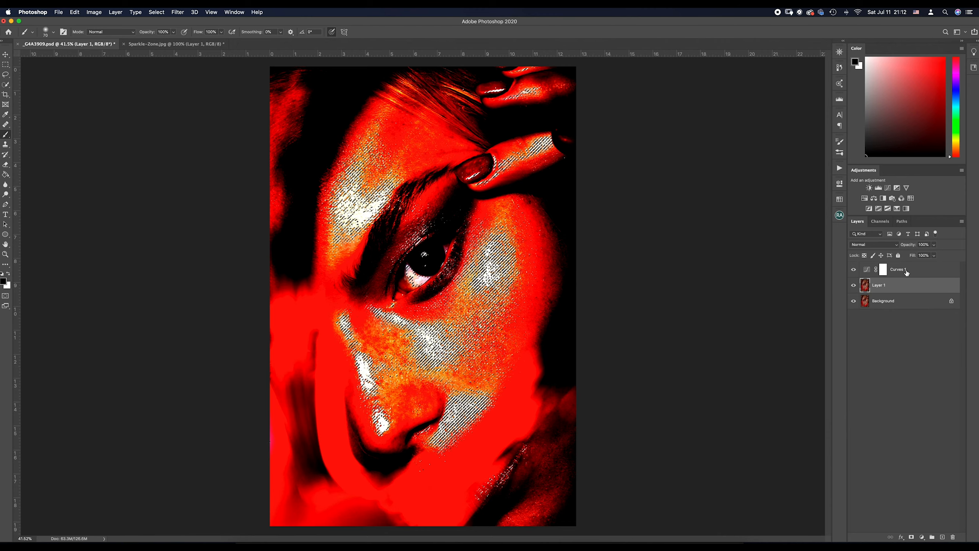
- Delete the Curves 1 adjustment layer, keeping the highlight selection active
{"action": "left_click", "coordinate": [907, 273]}
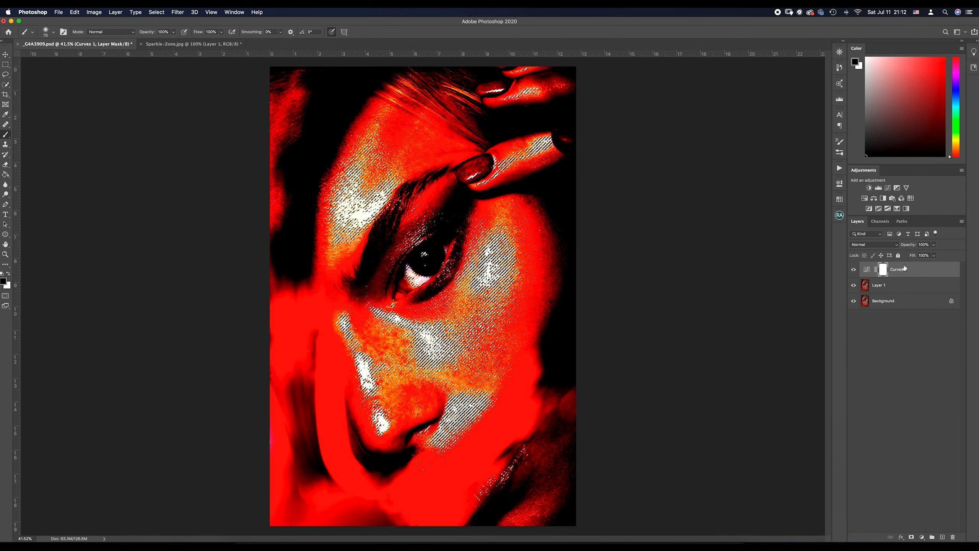
{"action": "right_click", "coordinate": [905, 270]}
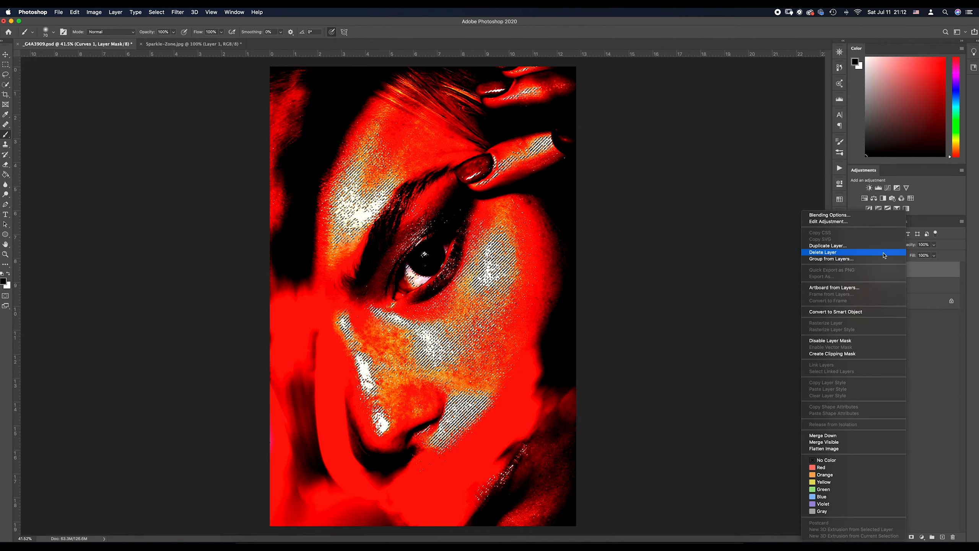
{"action": "left_click", "coordinate": [883, 256]}
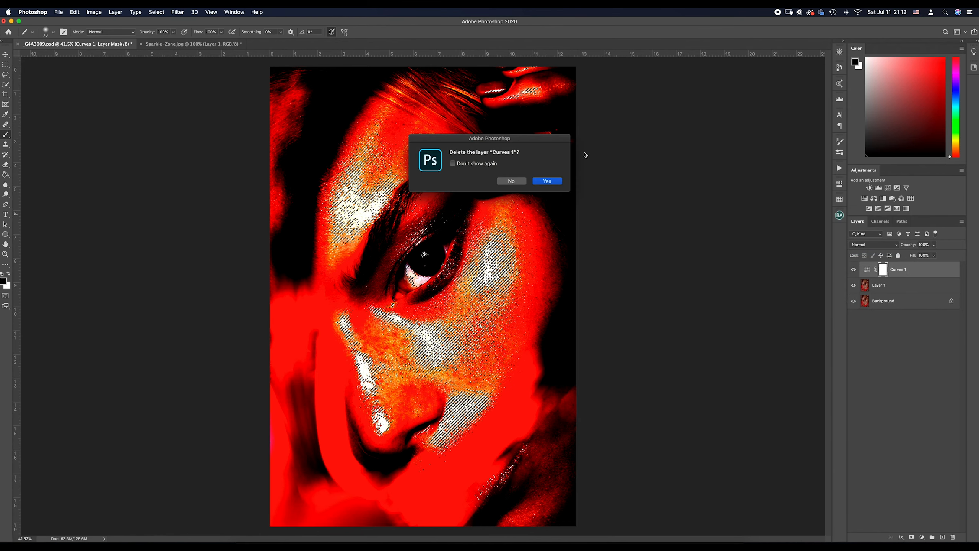
{"action": "left_click", "coordinate": [547, 181]}
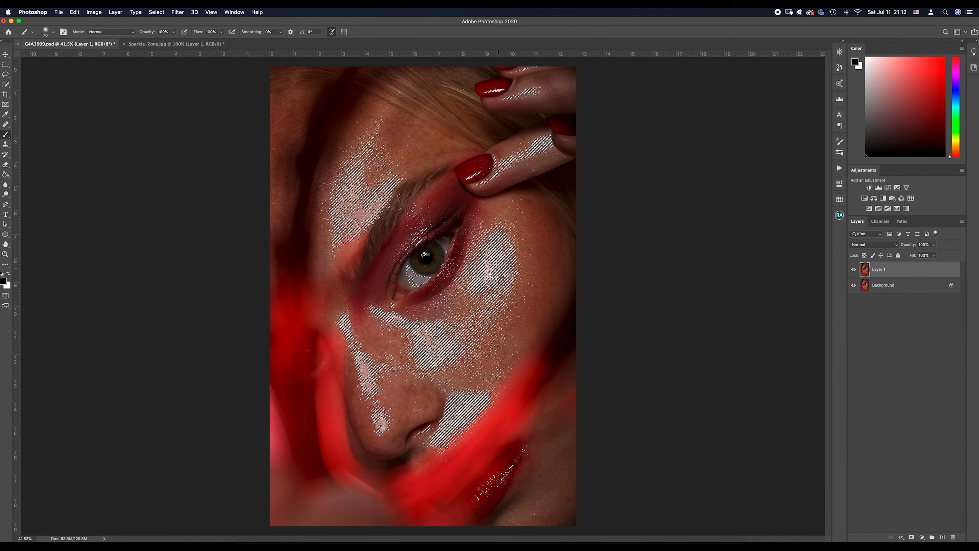
- Save the highlight selection as a new channel named "motion blur mask"
{"action": "right_click", "coordinate": [503, 269]}
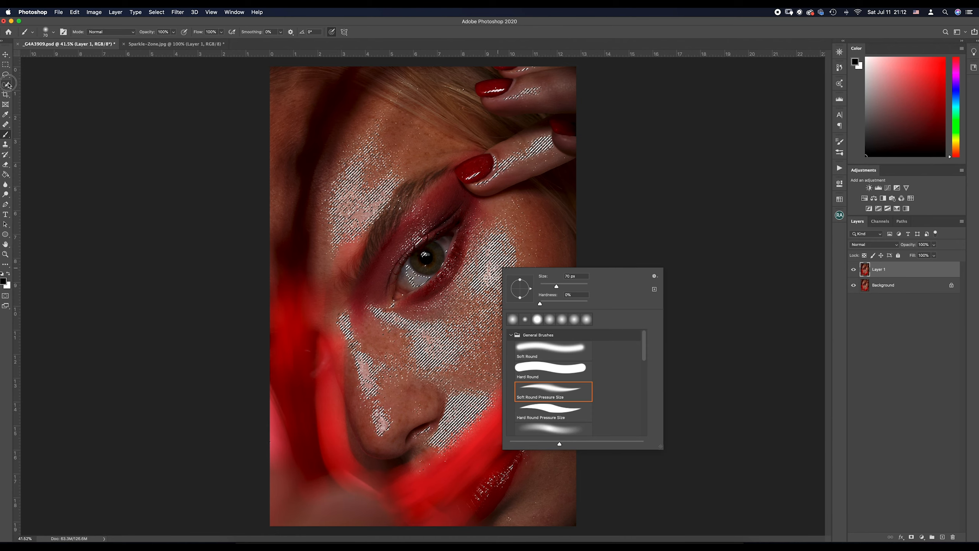
{"action": "left_click", "coordinate": [8, 84]}
{"action": "right_click", "coordinate": [501, 276]}
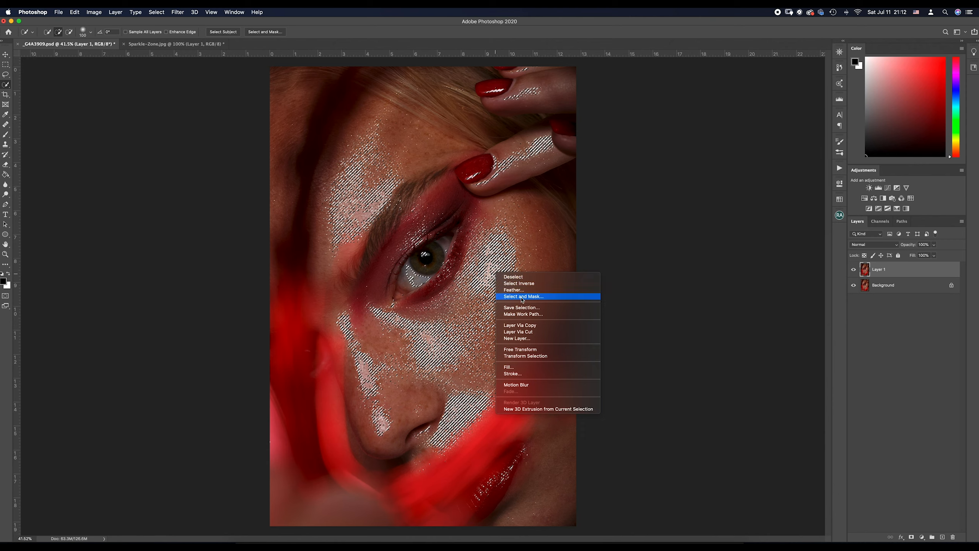
{"action": "left_click", "coordinate": [521, 308]}
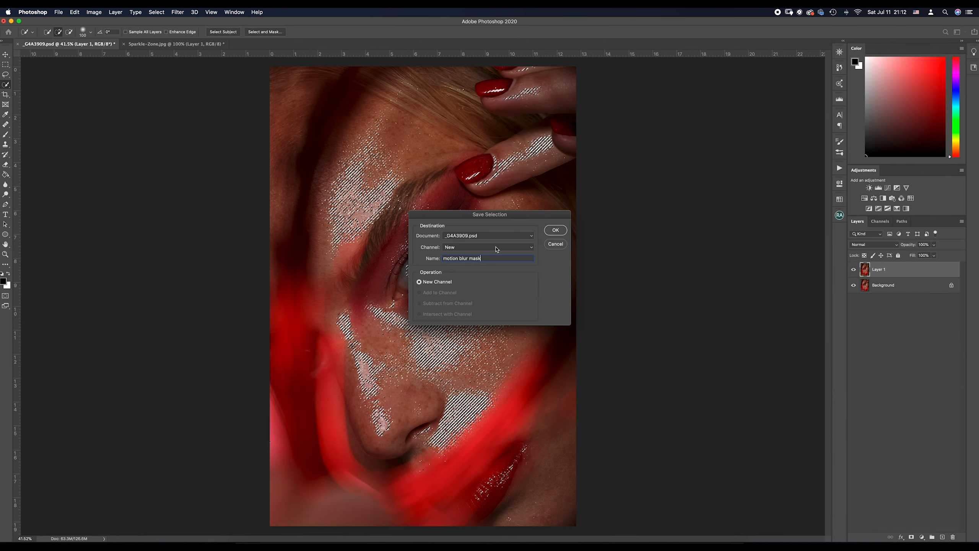
{"action": "left_click", "coordinate": [559, 231]}
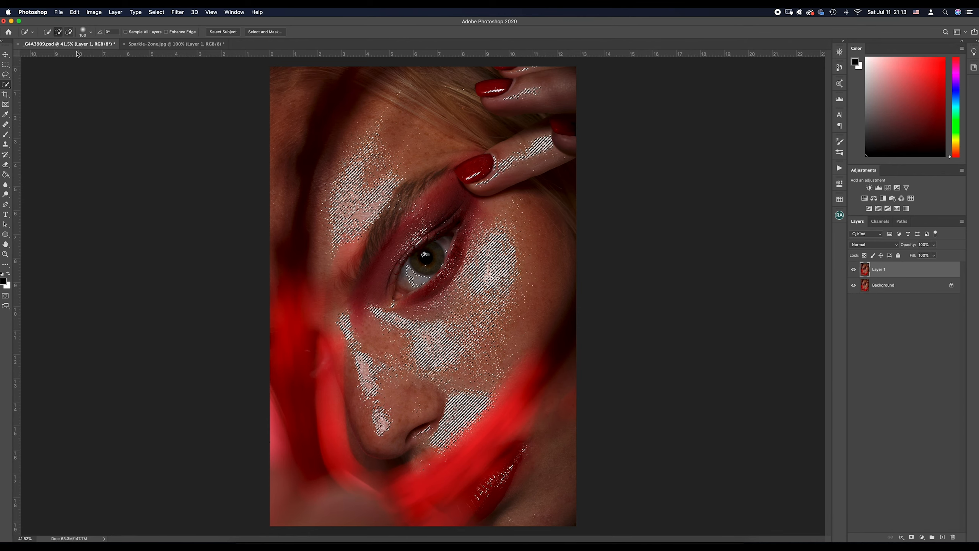
- Subtract the eye and the red fingernails from the highlight selection with the Quick Selection tool, and invert the selection
{"action": "key", "text": "alt"}
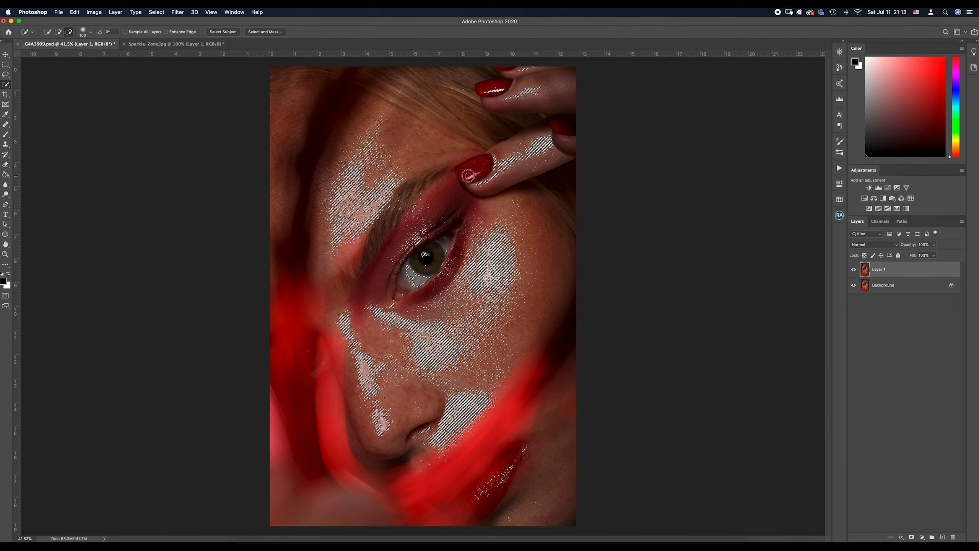
{"action": "left_click", "coordinate": [421, 275], "text": "alt"}
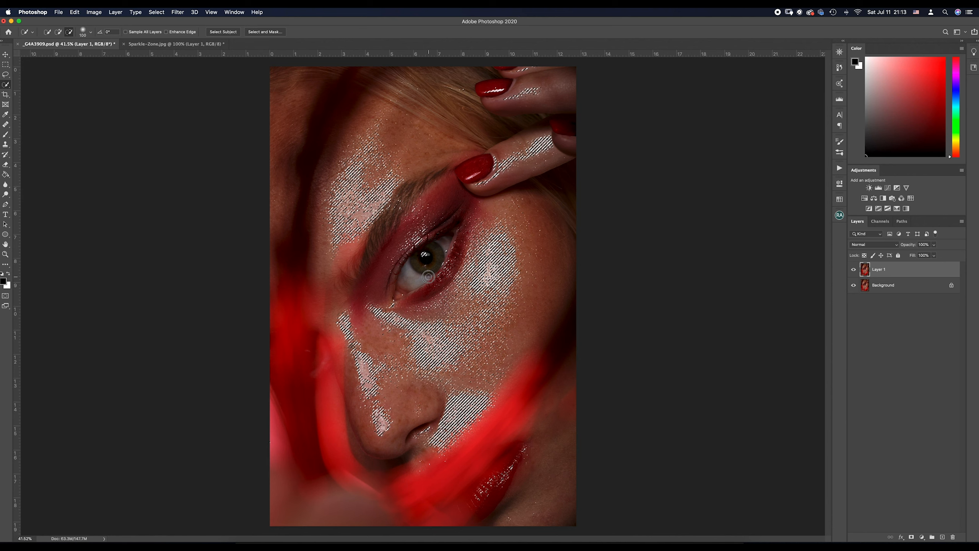
{"action": "left_click", "coordinate": [494, 90], "text": "alt"}
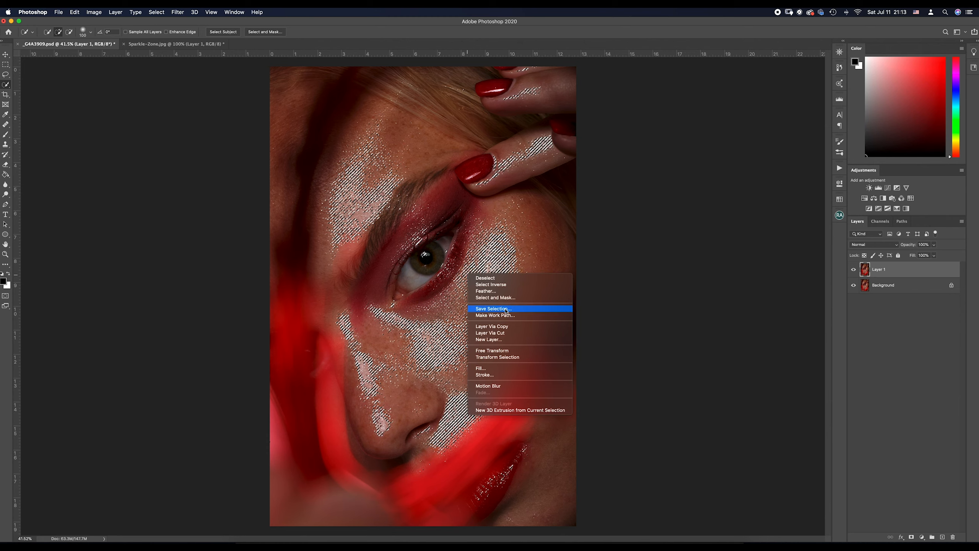
{"action": "left_click", "coordinate": [508, 286]}
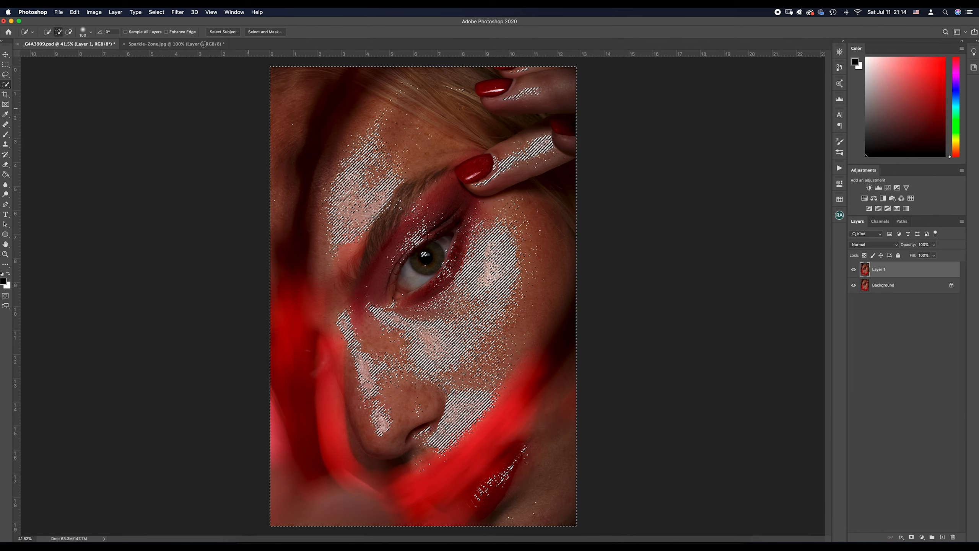
- Apply a Motion Blur at a 45° angle and 400 pixels distance to the inverted selection on Layer 1, and deselect
{"action": "left_click", "coordinate": [178, 12]}
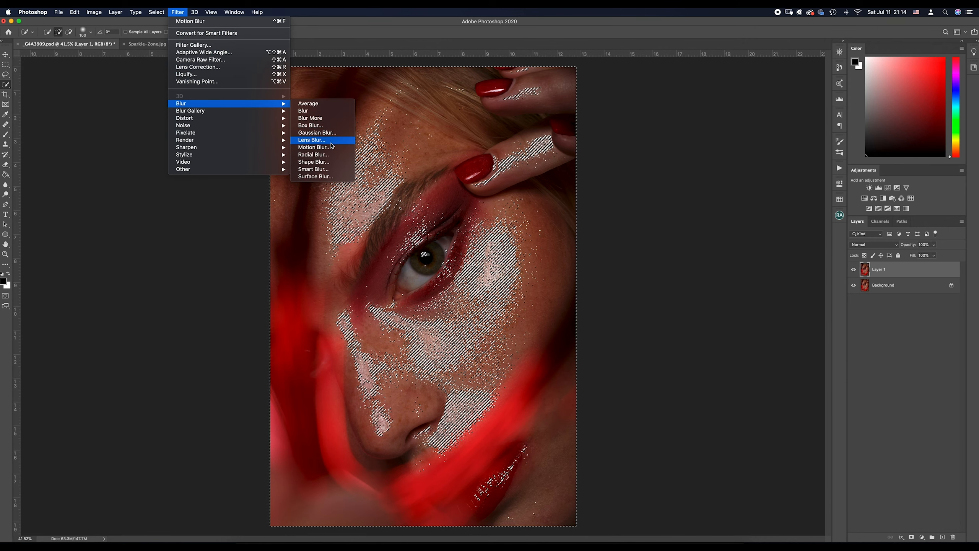
{"action": "left_click", "coordinate": [313, 147]}
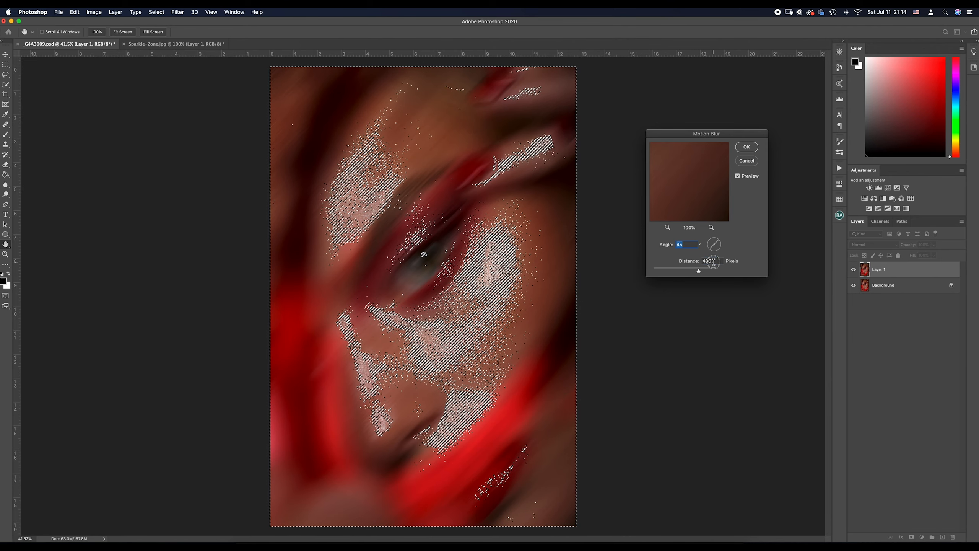
{"action": "double_click", "coordinate": [708, 262]}
{"action": "type", "text": "40"}
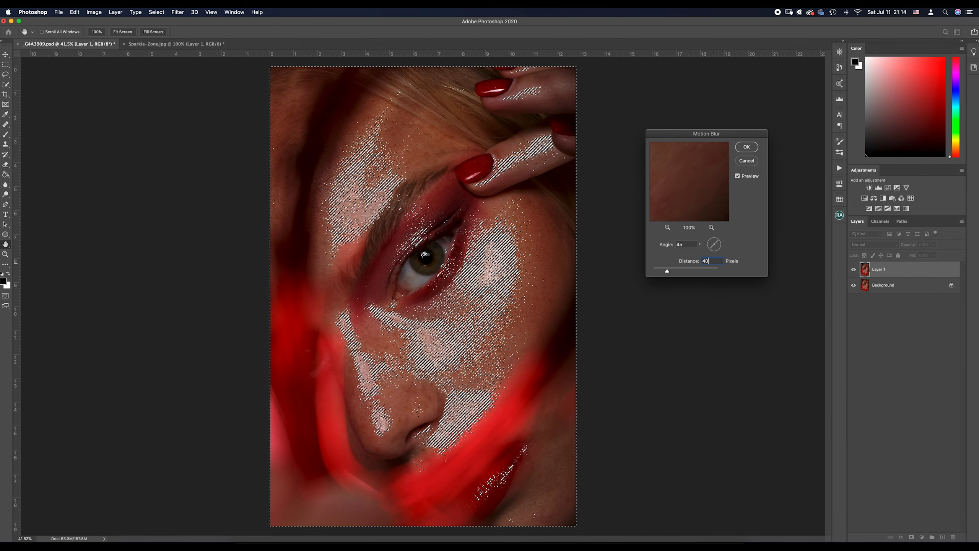
{"action": "type", "text": "0"}
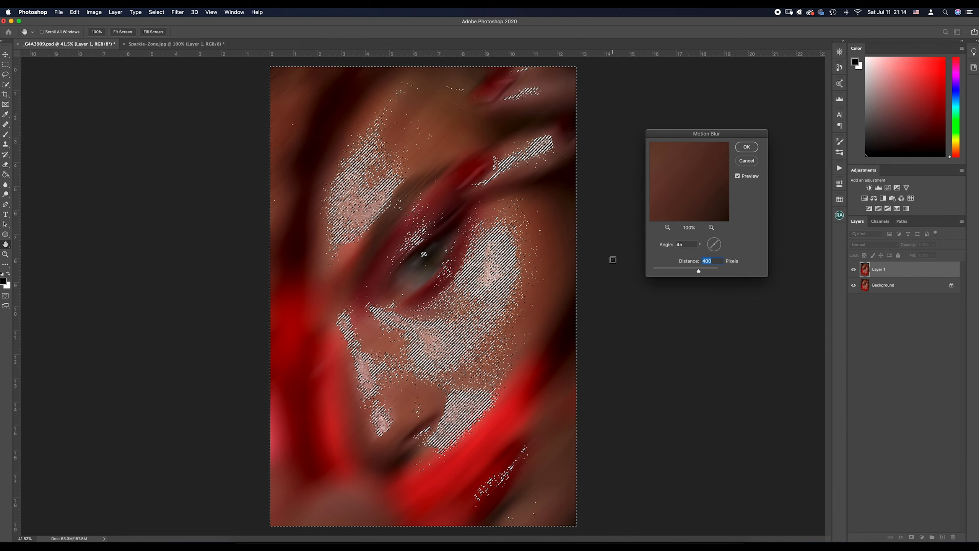
{"action": "left_click", "coordinate": [746, 147]}
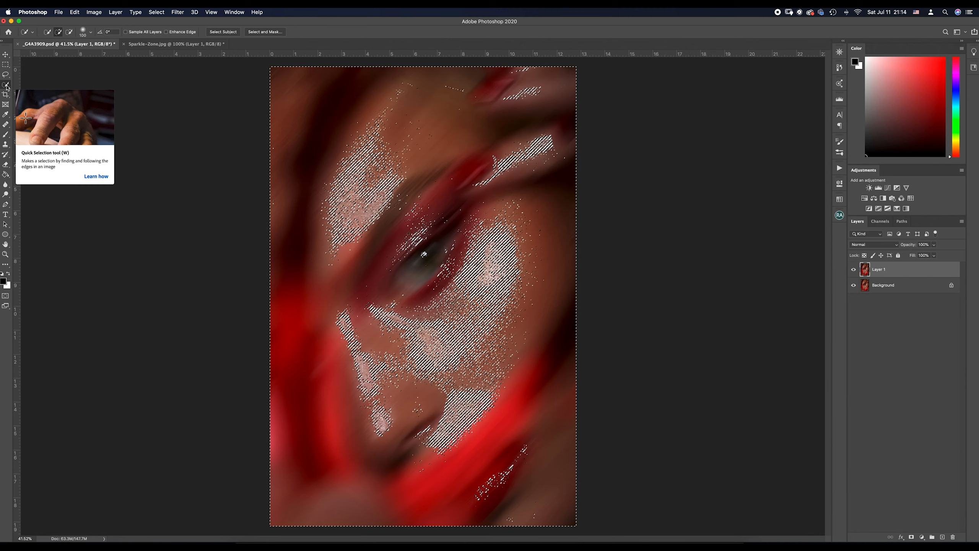
{"action": "right_click", "coordinate": [387, 189]}
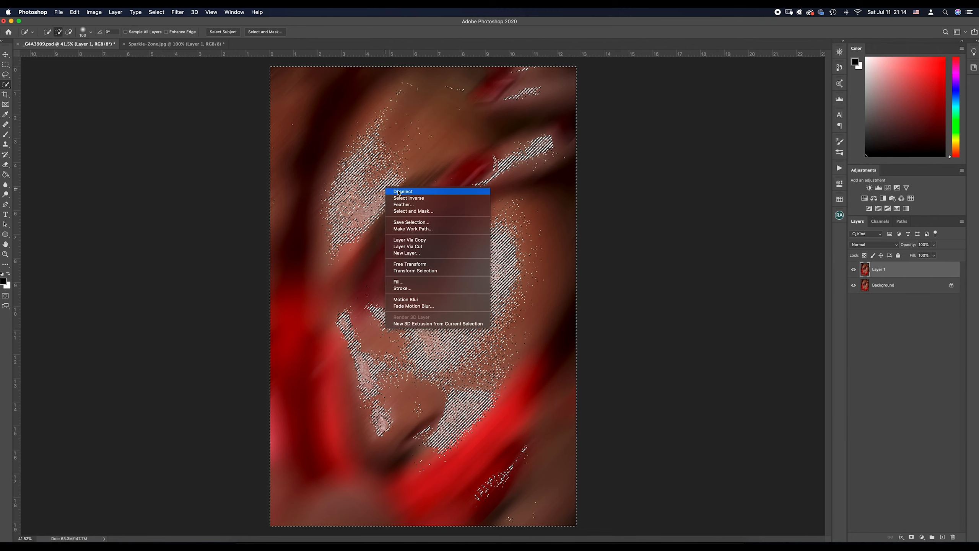
{"action": "left_click", "coordinate": [421, 192]}
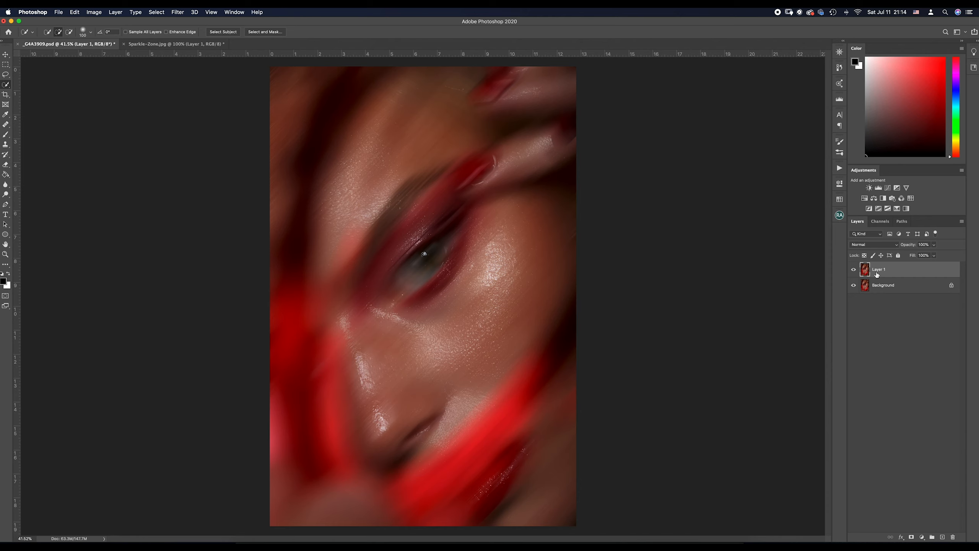
- Toggle Layer 1's visibility repeatedly to compare the motion-blurred portrait with the original Background image
{"action": "left_click", "coordinate": [854, 270]}
{"action": "left_click", "coordinate": [854, 270]}
{"action": "left_click", "coordinate": [854, 270]}
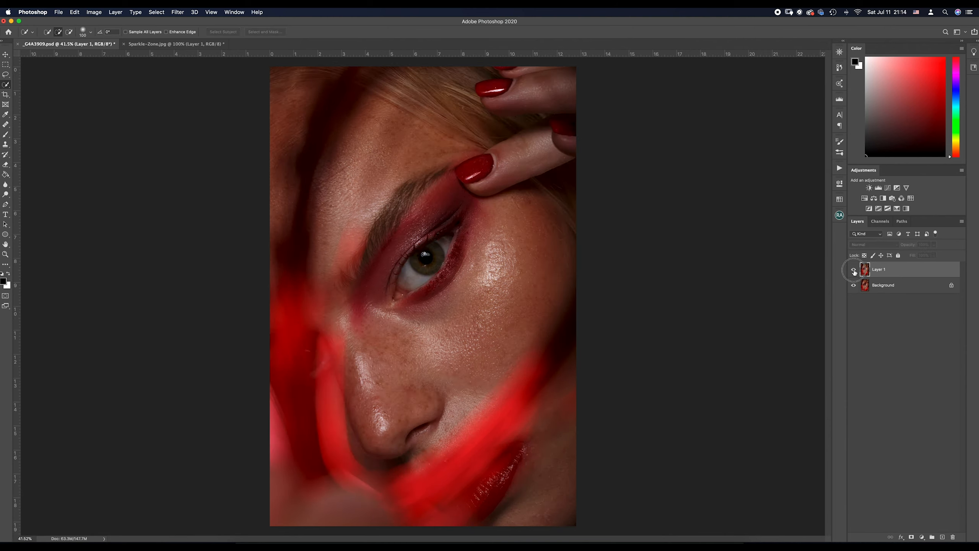
{"action": "left_click", "coordinate": [853, 270]}
{"action": "left_click", "coordinate": [853, 270]}
{"action": "left_click", "coordinate": [853, 270]}
{"action": "left_click", "coordinate": [853, 270]}
{"action": "left_click", "coordinate": [854, 270]}
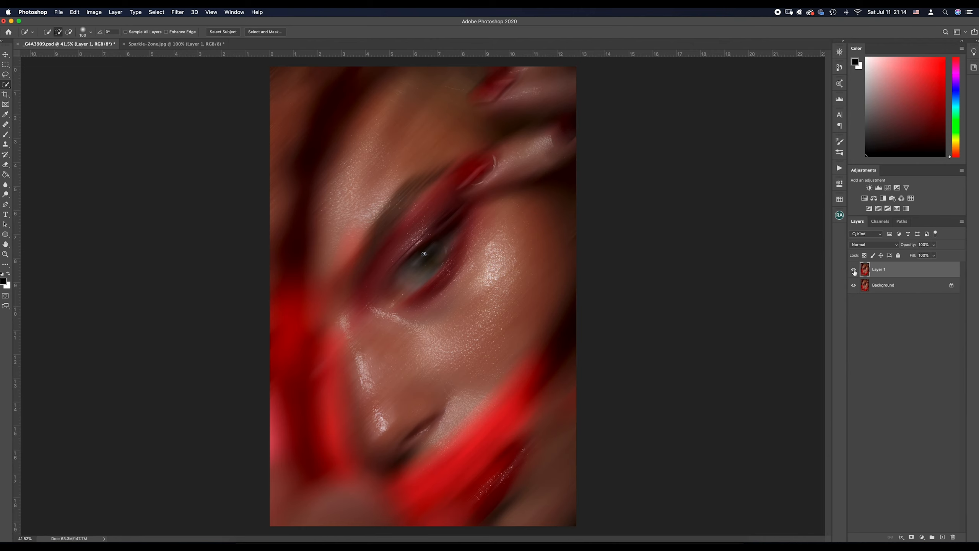
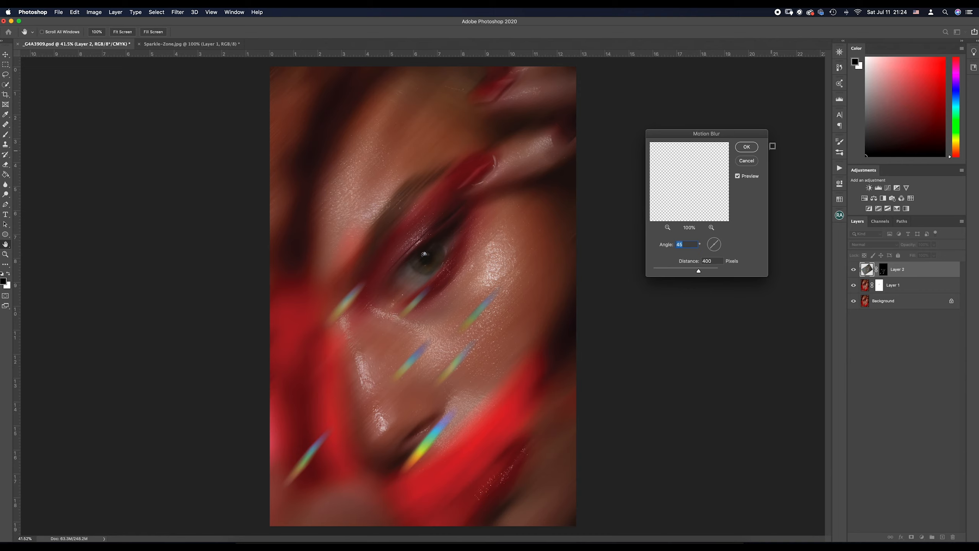
- Apply a 45°, 400-pixel Motion Blur to Layer 2, scale its rainbow streaks to about 92%, and reposition them across the nose and lower face
{"action": "left_click", "coordinate": [747, 147]}
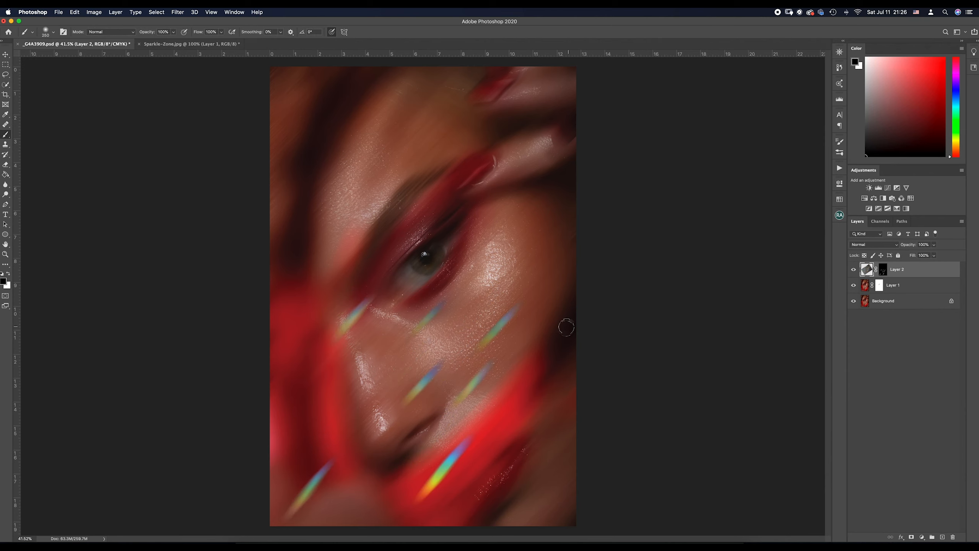
{"action": "key", "text": "super+t"}
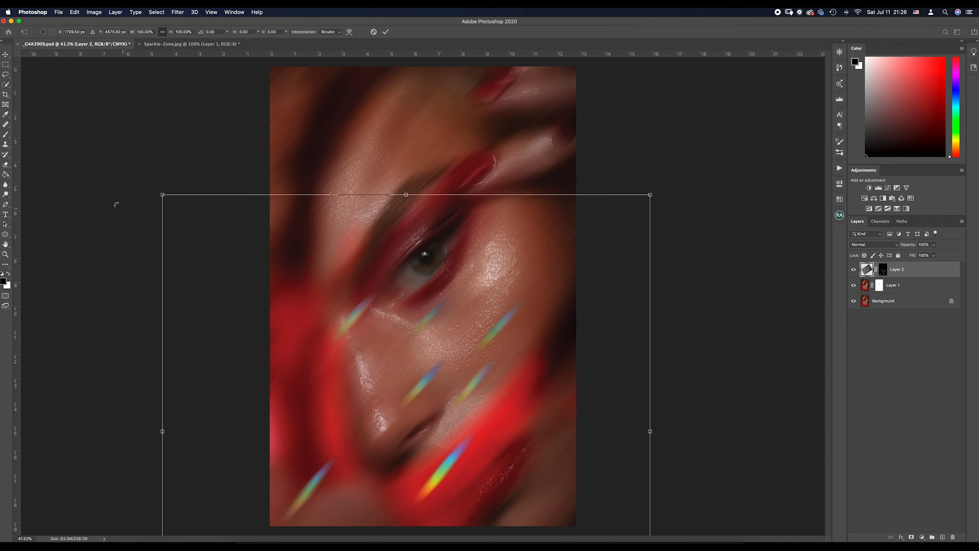
{"action": "left_click_drag", "start_coordinate": [162, 195], "coordinate": [209, 215]}
{"action": "left_click_drag", "start_coordinate": [450, 366], "coordinate": [422, 346]}
{"action": "mouse_move", "coordinate": [170, 208]}
{"action": "left_mouse_down"}
{"action": "mouse_move", "coordinate": [214, 231]}
{"action": "mouse_move", "coordinate": [180, 212]}
{"action": "left_mouse_up"}
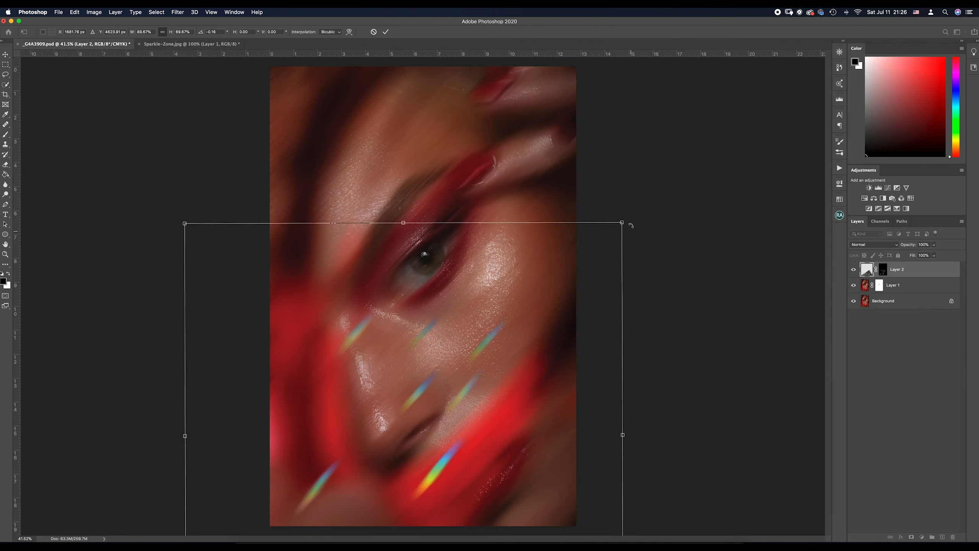
{"action": "mouse_move", "coordinate": [621, 223]}
{"action": "left_mouse_down"}
{"action": "mouse_move", "coordinate": [644, 197]}
{"action": "mouse_move", "coordinate": [625, 199]}
{"action": "mouse_move", "coordinate": [628, 207]}
{"action": "left_mouse_up"}
{"action": "left_click_drag", "start_coordinate": [518, 320], "coordinate": [493, 323]}
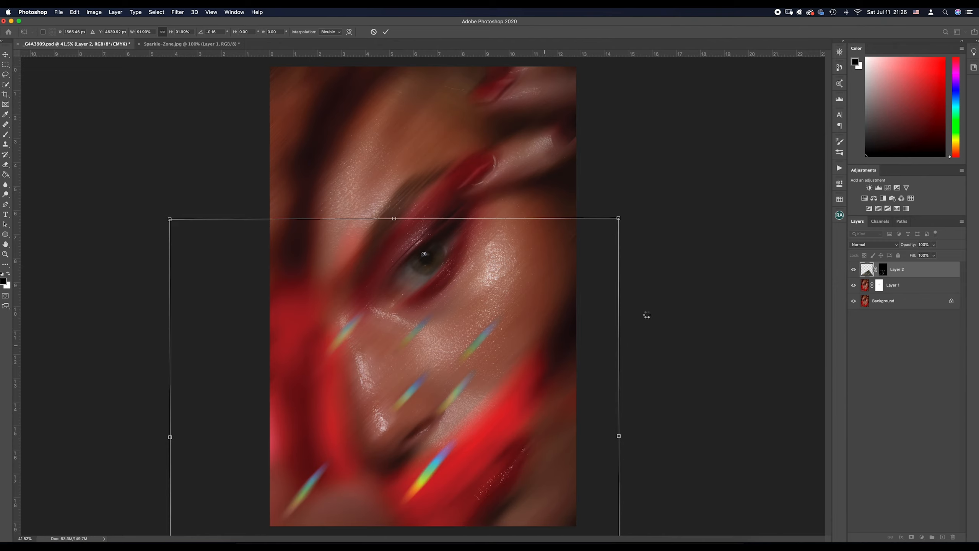
{"action": "key", "text": "Return"}
{"action": "key", "text": "b"}
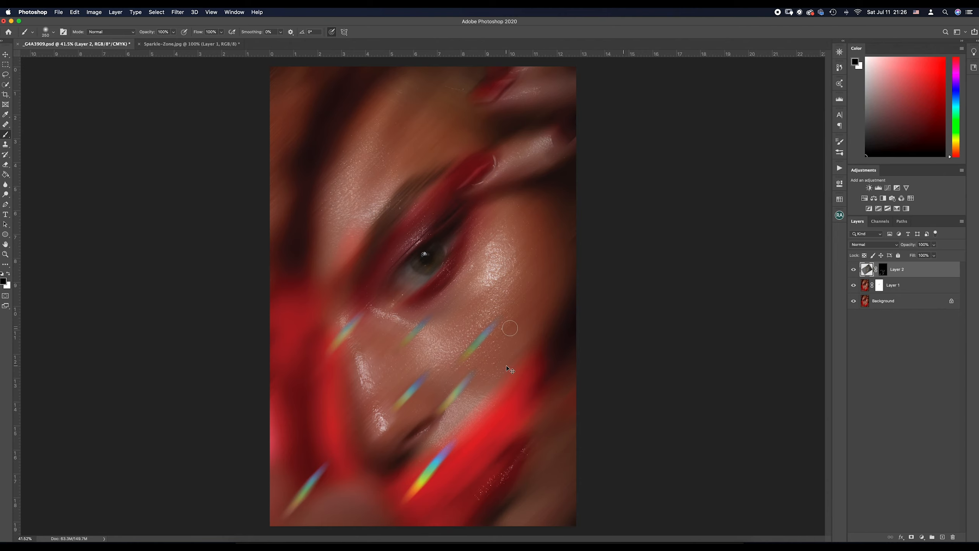
- Duplicate Layer 2 and move the copy's rainbow streaks up over the forehead and eye
{"action": "key", "text": "super+j"}
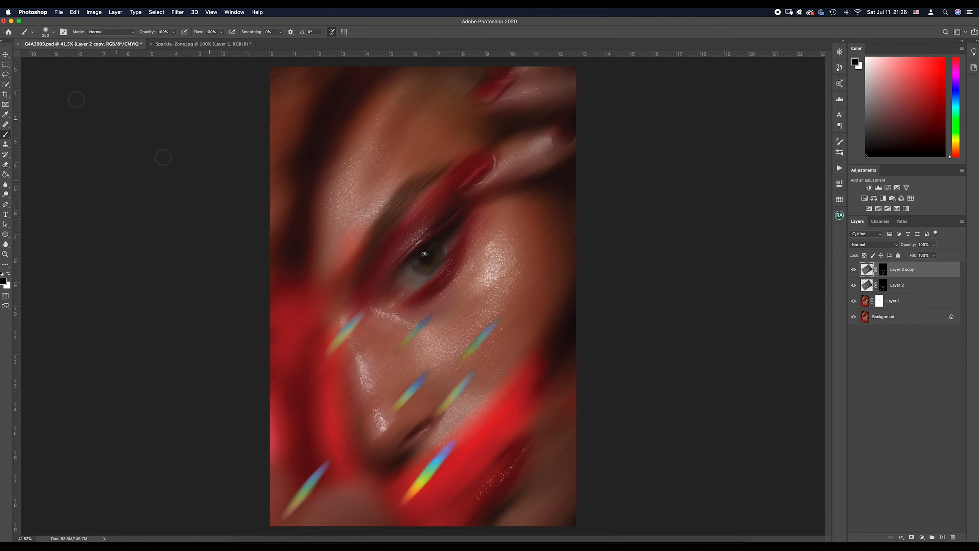
{"action": "left_click", "coordinate": [5, 56]}
{"action": "left_click_drag", "start_coordinate": [444, 367], "coordinate": [441, 289]}
{"action": "key", "text": "super+z"}
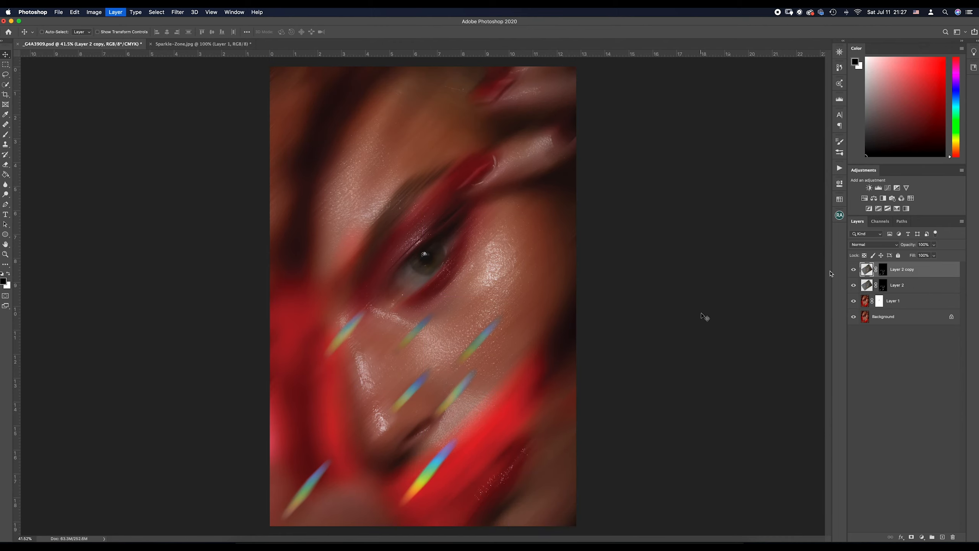
{"action": "left_click_drag", "start_coordinate": [347, 293], "coordinate": [354, 100]}
{"action": "key", "text": "super+z"}
- Rotate the duplicated streaks about 176° and position them over the upper-left forehead and hair
{"action": "key", "text": "super+t"}
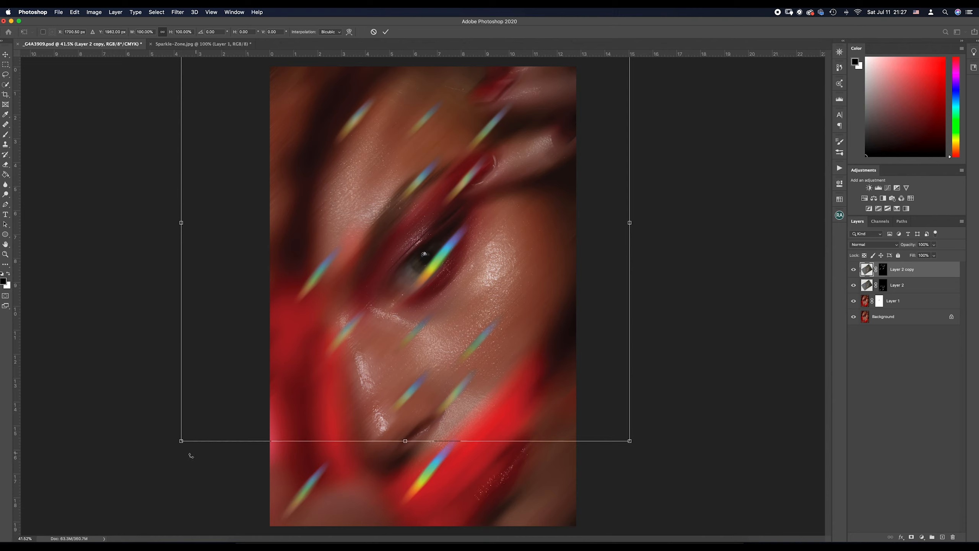
{"action": "left_click_drag", "start_coordinate": [220, 463], "coordinate": [526, 65]}
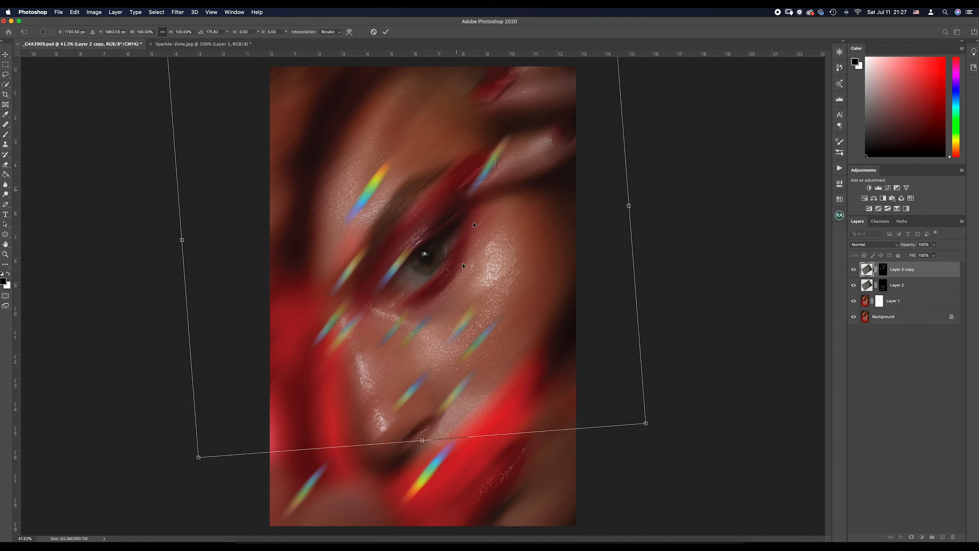
{"action": "left_click_drag", "start_coordinate": [455, 271], "coordinate": [442, 143]}
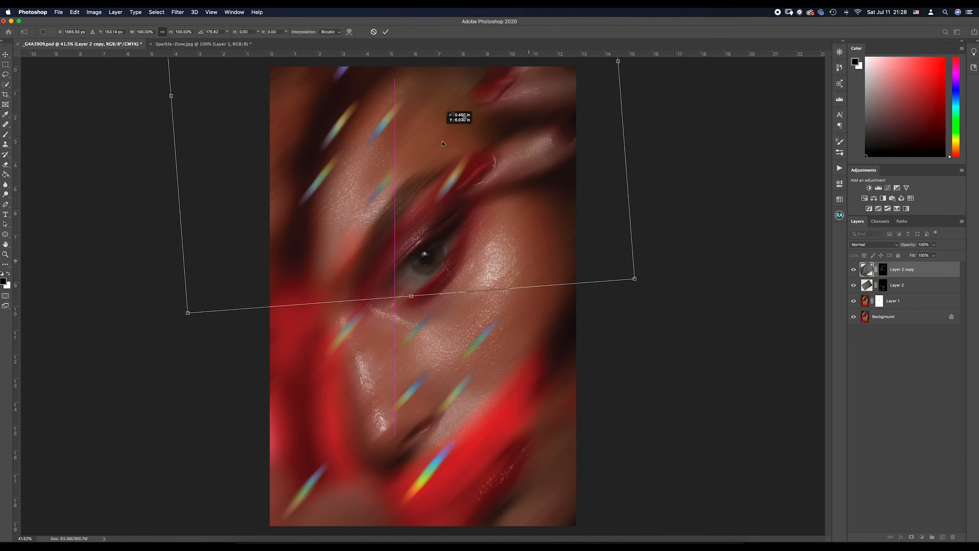
{"action": "left_click_drag", "start_coordinate": [482, 238], "coordinate": [432, 274]}
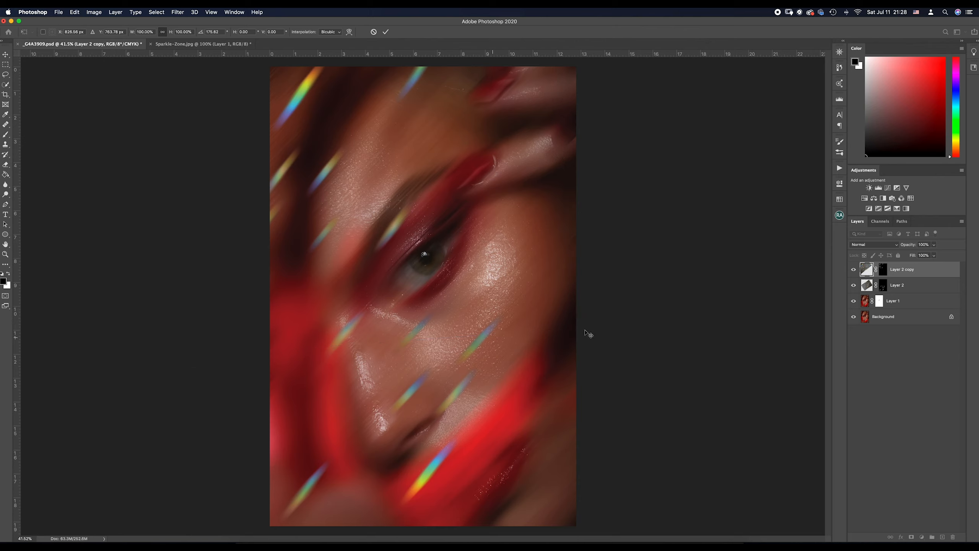
- Paint black on the masks of Layer 2 copy and Layer 2 to hide the streaks over the eyelid and under the eye
{"action": "left_click", "coordinate": [6, 135]}
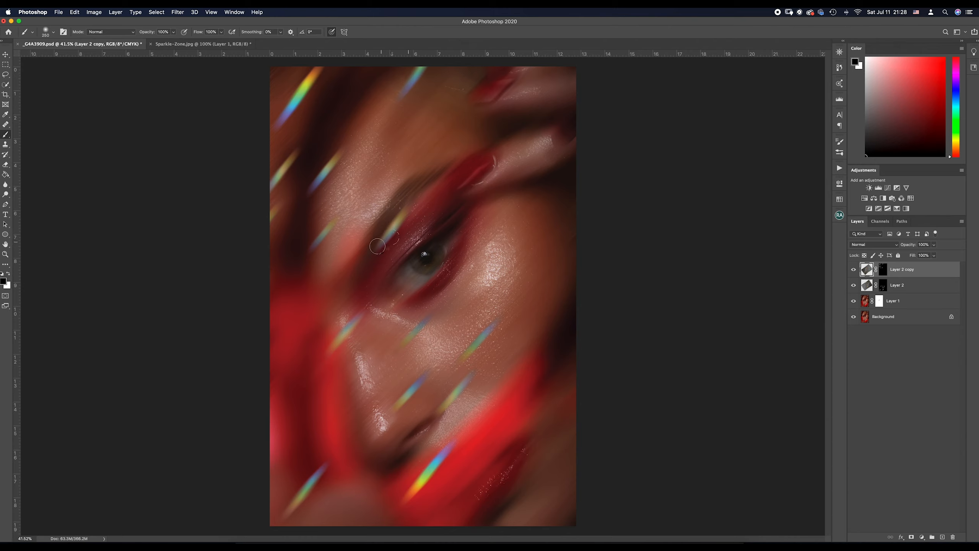
{"action": "left_click", "coordinate": [883, 270]}
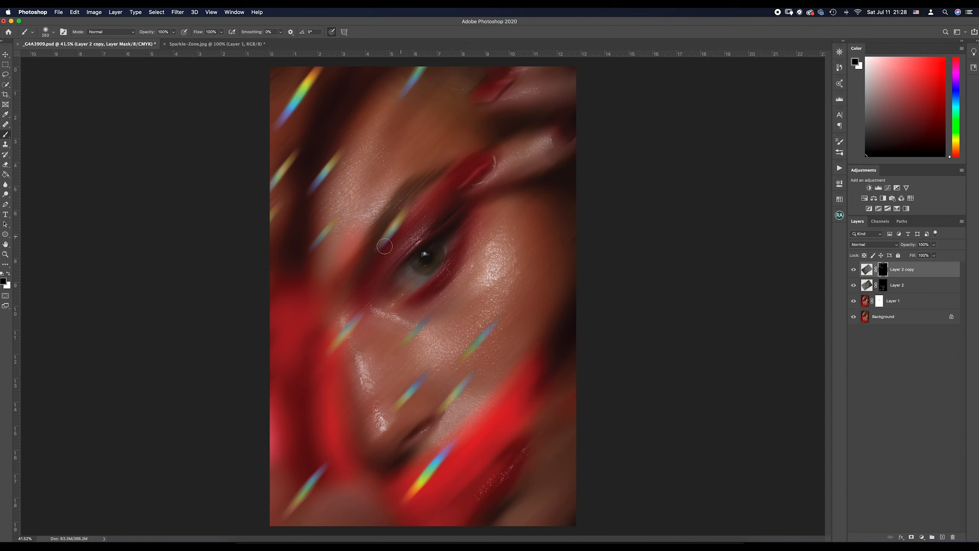
{"action": "mouse_move", "coordinate": [384, 246]}
{"action": "left_mouse_down"}
{"action": "mouse_move", "coordinate": [400, 220]}
{"action": "mouse_move", "coordinate": [388, 239]}
{"action": "left_mouse_up"}
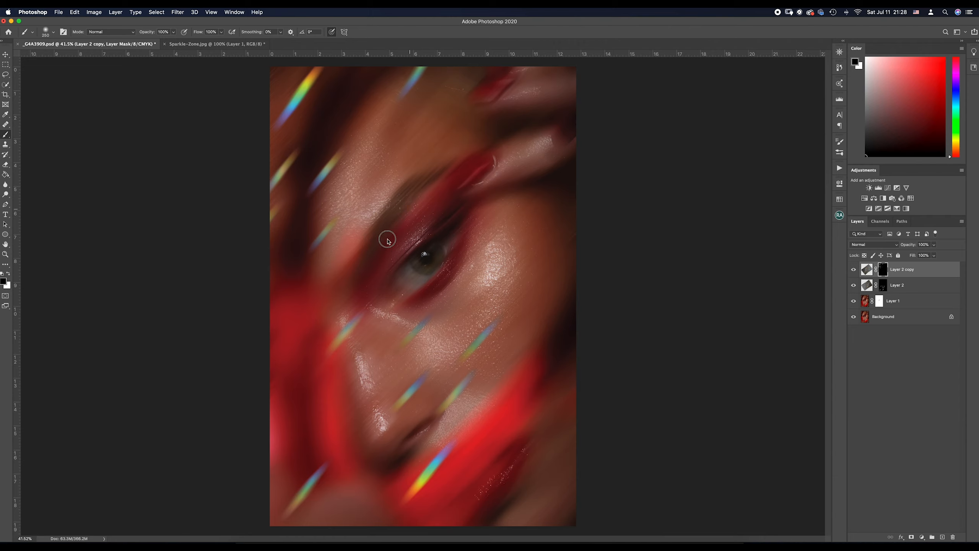
{"action": "left_click", "coordinate": [883, 288]}
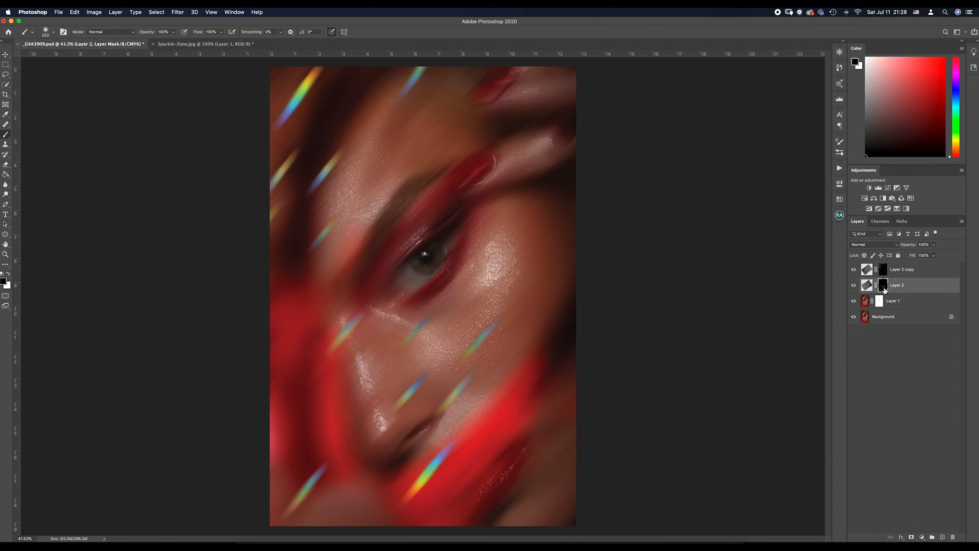
{"action": "left_click_drag", "start_coordinate": [401, 345], "coordinate": [429, 321]}
- Duplicate Layer 2 copy and move the new streaks right, across the fingers, eye and cheek
{"action": "left_click", "coordinate": [867, 274]}
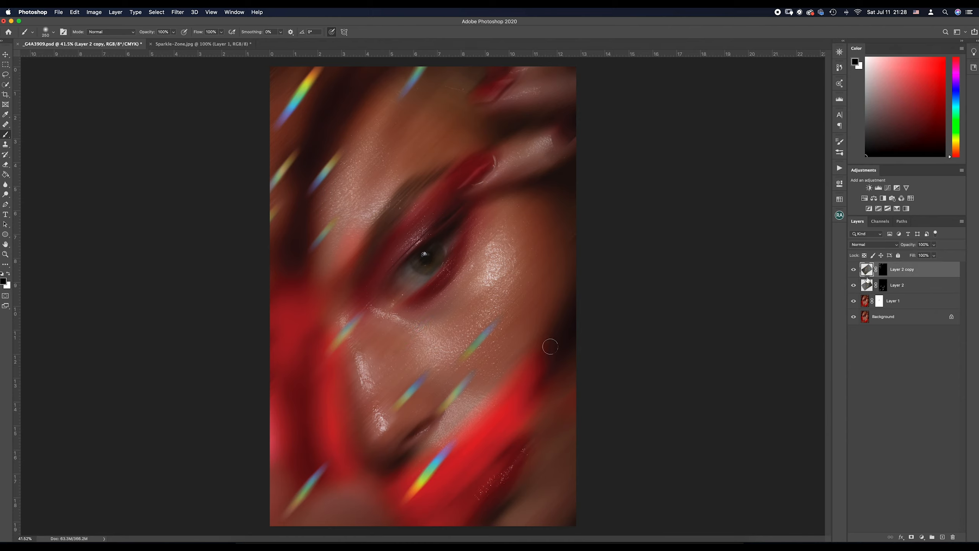
{"action": "key", "text": "super+j"}
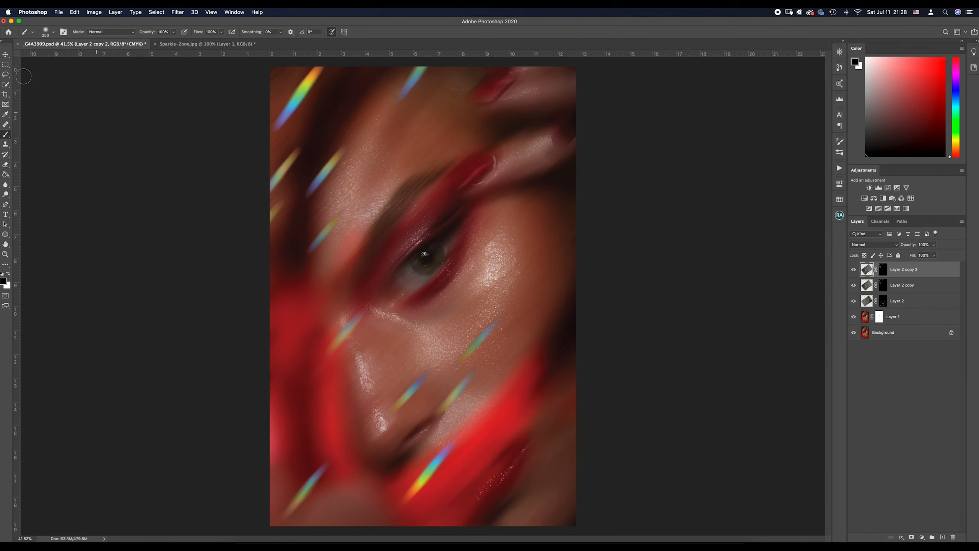
{"action": "left_click", "coordinate": [5, 55]}
{"action": "mouse_move", "coordinate": [324, 92]}
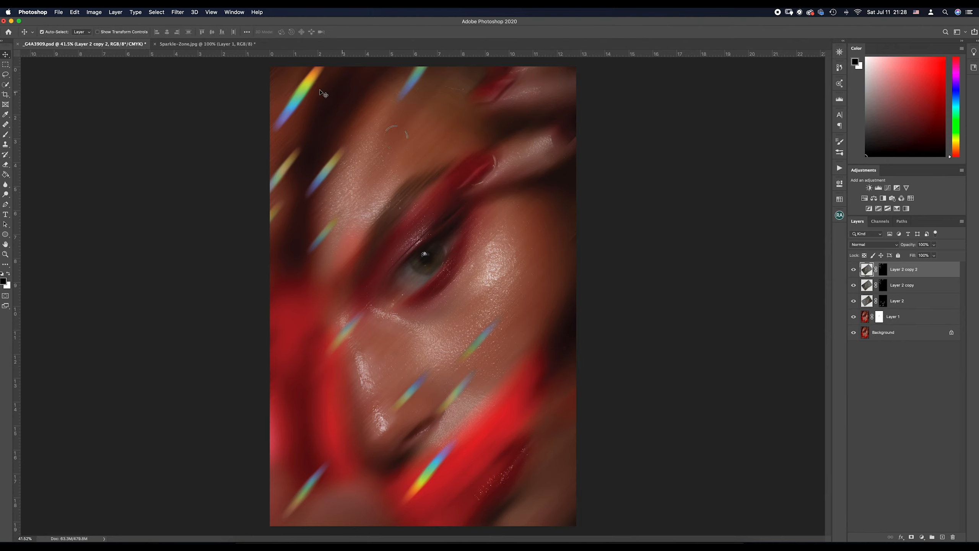
{"action": "mouse_move", "coordinate": [297, 85]}
{"action": "left_mouse_down"}
{"action": "mouse_move", "coordinate": [503, 236]}
{"action": "mouse_move", "coordinate": [486, 211]}
{"action": "mouse_move", "coordinate": [497, 193]}
{"action": "mouse_move", "coordinate": [477, 164]}
{"action": "mouse_move", "coordinate": [462, 162]}
{"action": "mouse_move", "coordinate": [478, 107]}
{"action": "mouse_move", "coordinate": [468, 144]}
{"action": "mouse_move", "coordinate": [469, 114]}
{"action": "left_mouse_up"}
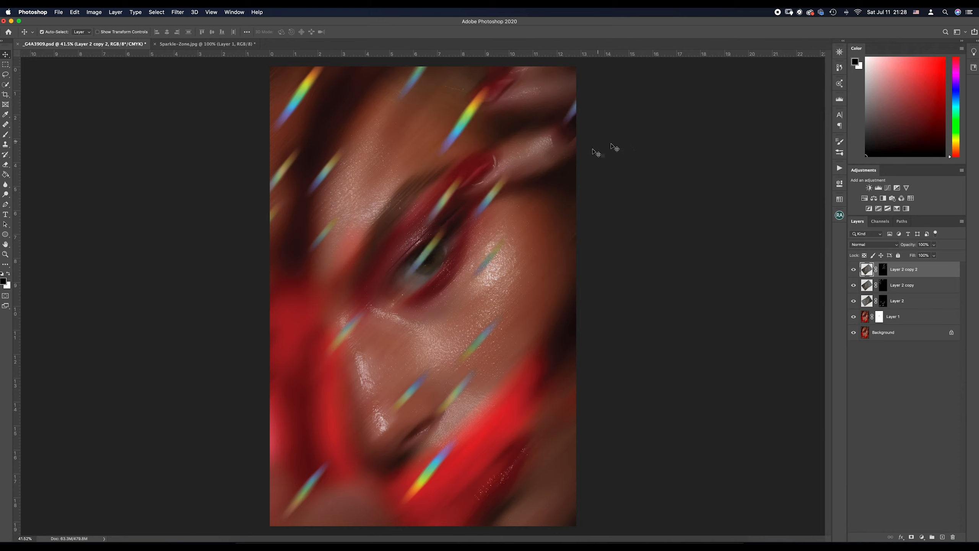
- Rotate the Layer 2 copy 2 streaks slightly clockwise and shift them a little to the right over the fingers and eye
{"action": "left_click", "coordinate": [610, 115]}
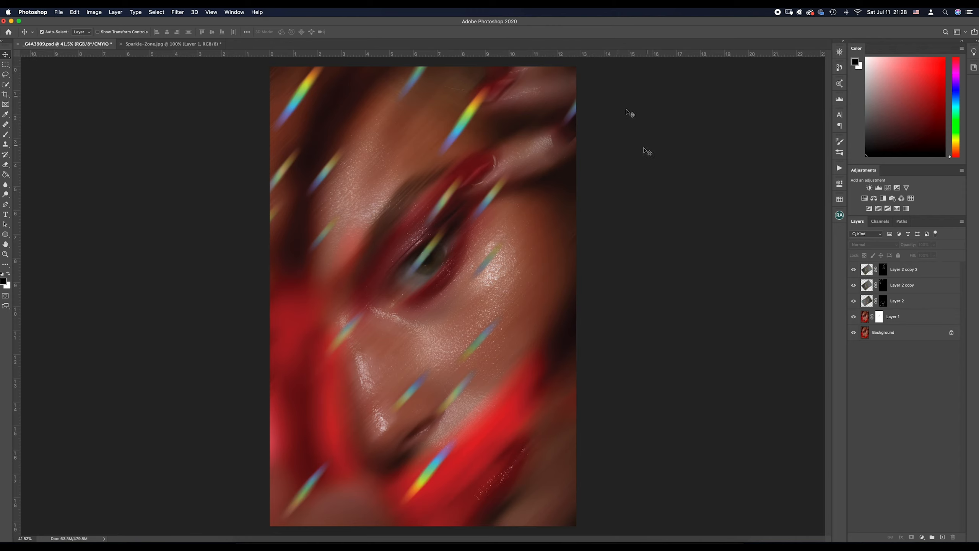
{"action": "left_click", "coordinate": [511, 153]}
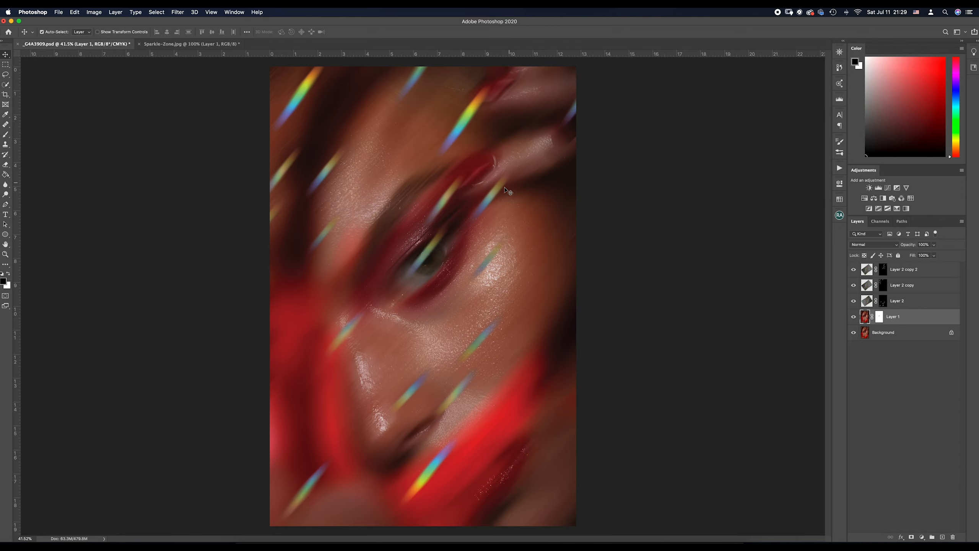
{"action": "left_click", "coordinate": [857, 269]}
{"action": "left_click_drag", "start_coordinate": [499, 205], "coordinate": [501, 205]}
{"action": "key", "text": "super+t"}
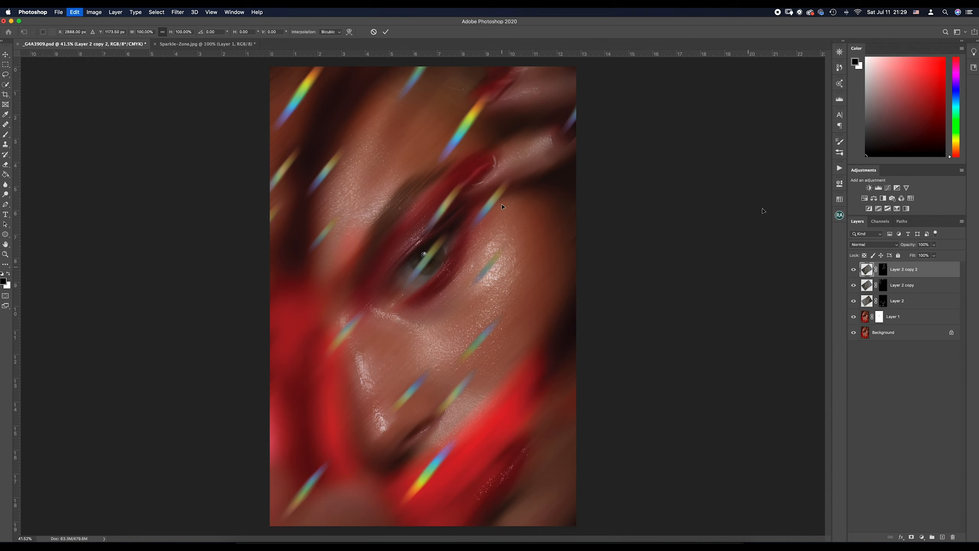
{"action": "left_click_drag", "start_coordinate": [765, 201], "coordinate": [774, 243]}
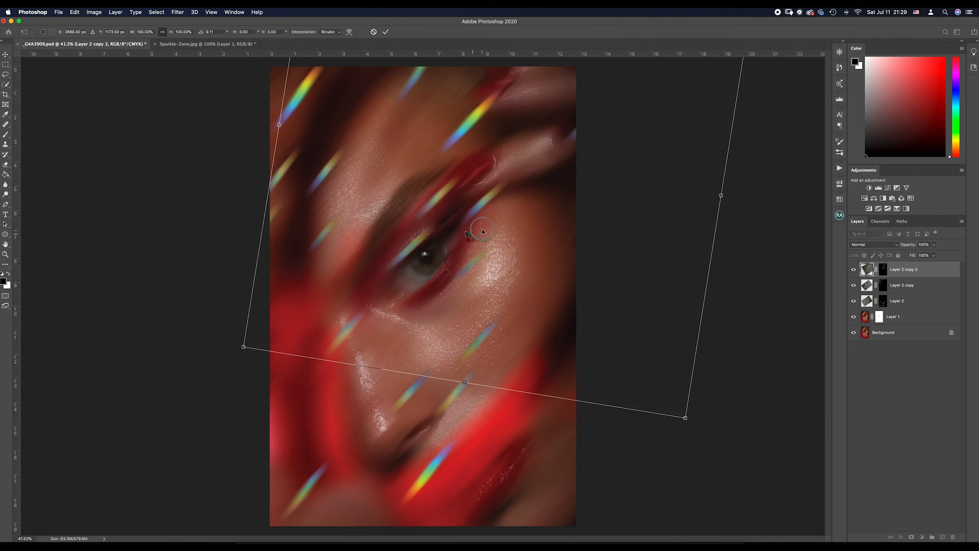
{"action": "mouse_move", "coordinate": [448, 232]}
{"action": "left_mouse_down"}
{"action": "mouse_move", "coordinate": [485, 229]}
{"action": "mouse_move", "coordinate": [459, 235]}
{"action": "left_mouse_up"}
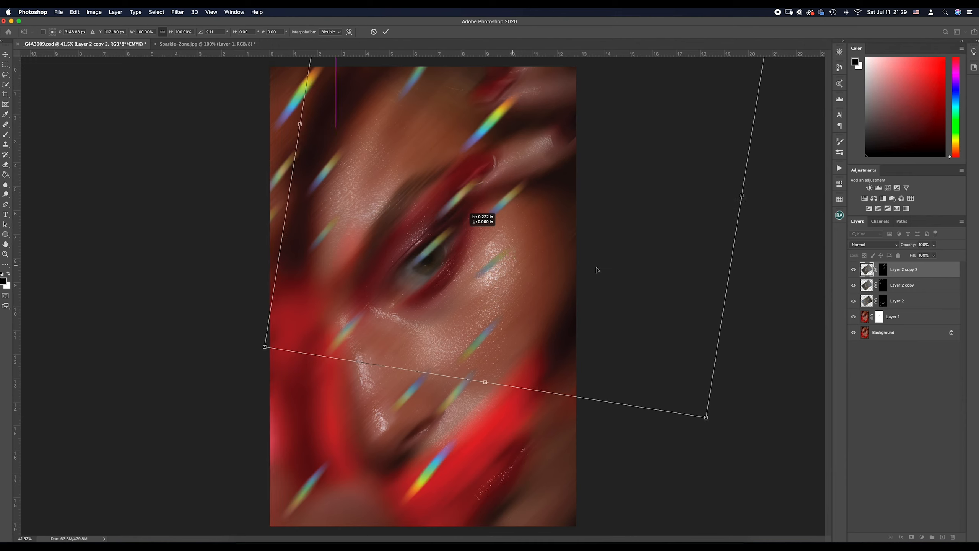
{"action": "left_click", "coordinate": [780, 262]}
{"action": "left_click_drag", "start_coordinate": [781, 253], "coordinate": [786, 238]}
{"action": "mouse_move", "coordinate": [543, 241]}
{"action": "left_mouse_down"}
{"action": "mouse_move", "coordinate": [531, 227]}
{"action": "mouse_move", "coordinate": [536, 238]}
{"action": "left_mouse_up"}
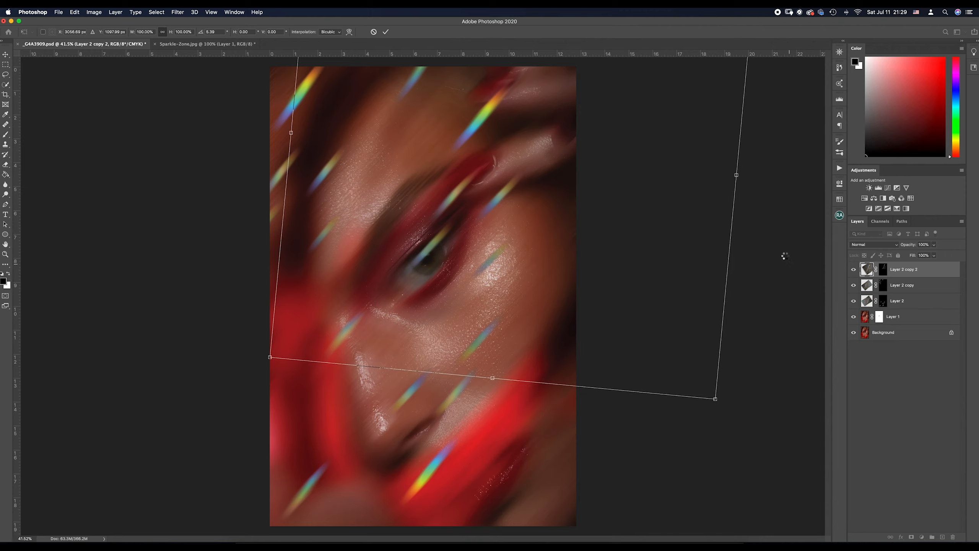
- Paint black on Layer 2 copy 2's mask to hide the streaks over the eyelid and just below the finger
{"action": "left_click", "coordinate": [883, 274]}
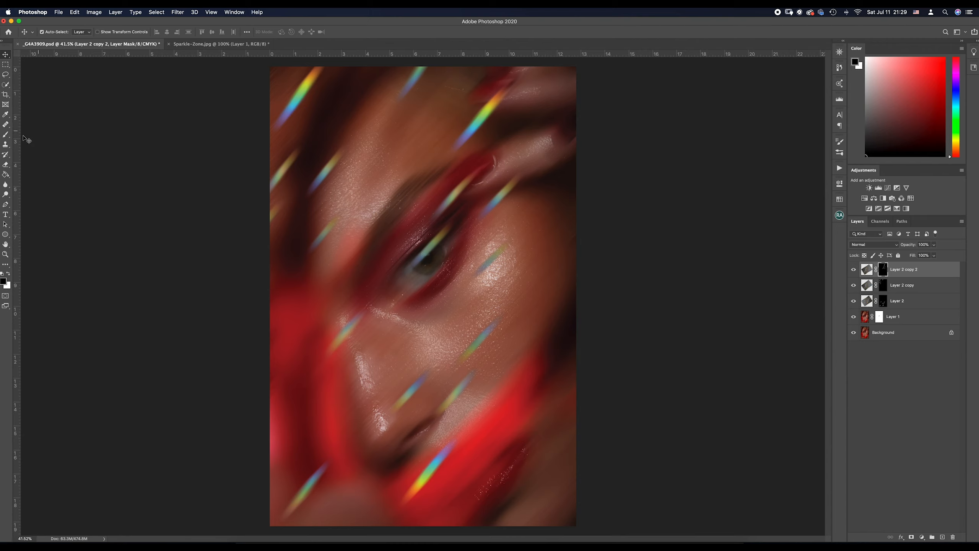
{"action": "left_click", "coordinate": [6, 134]}
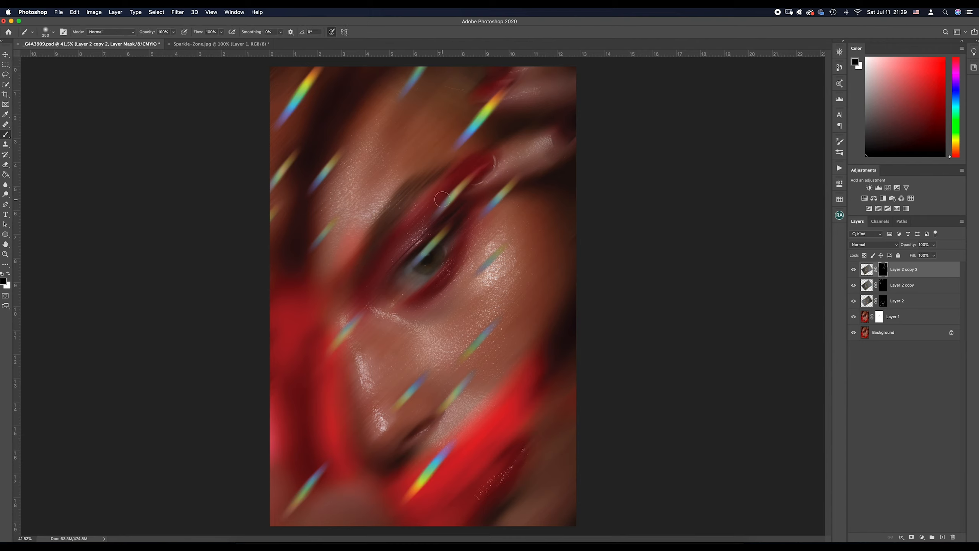
{"action": "left_click_drag", "start_coordinate": [436, 208], "coordinate": [493, 158]}
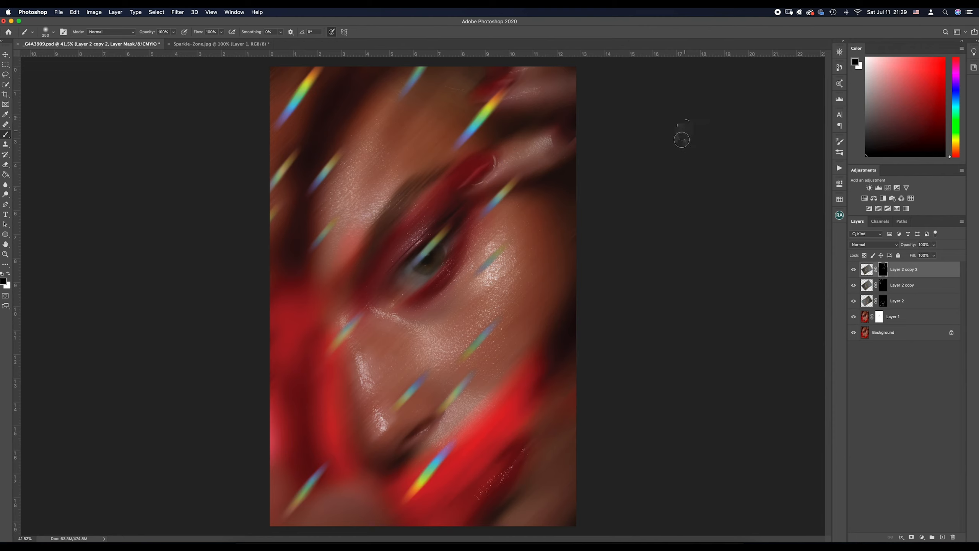
{"action": "mouse_move", "coordinate": [519, 169]}
{"action": "left_mouse_down"}
{"action": "mouse_move", "coordinate": [484, 219]}
{"action": "mouse_move", "coordinate": [501, 181]}
{"action": "left_mouse_up"}
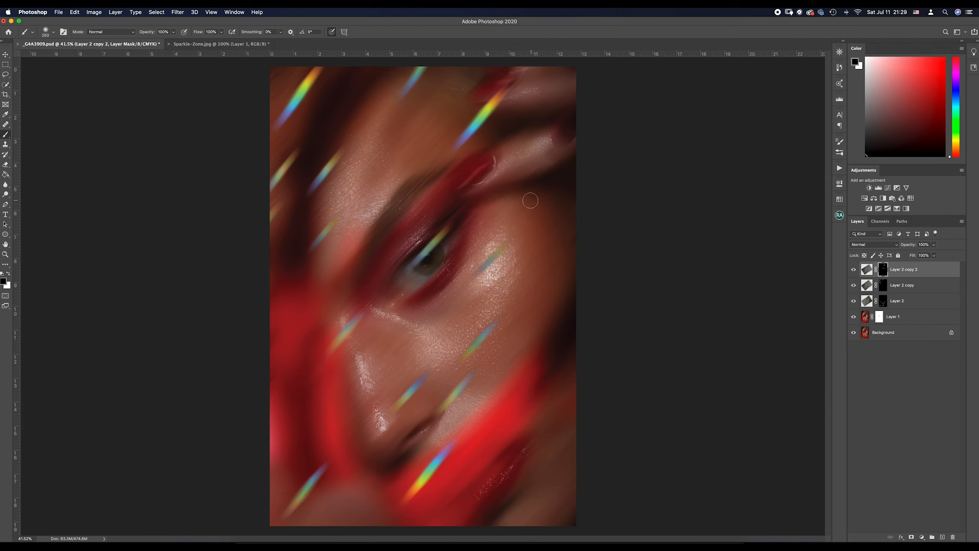